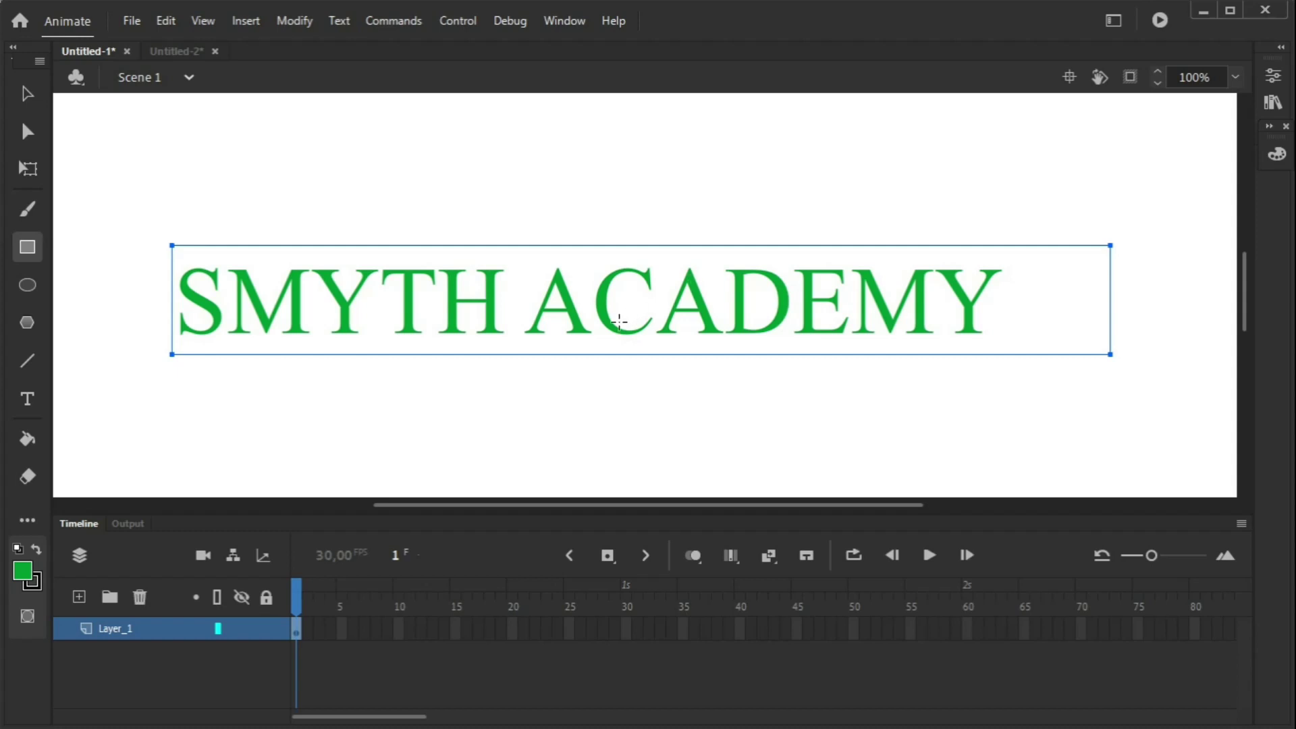
- Convert the green SMYTH ACADEMY text into a movie clip symbol named Symbol 1
click(165, 51)
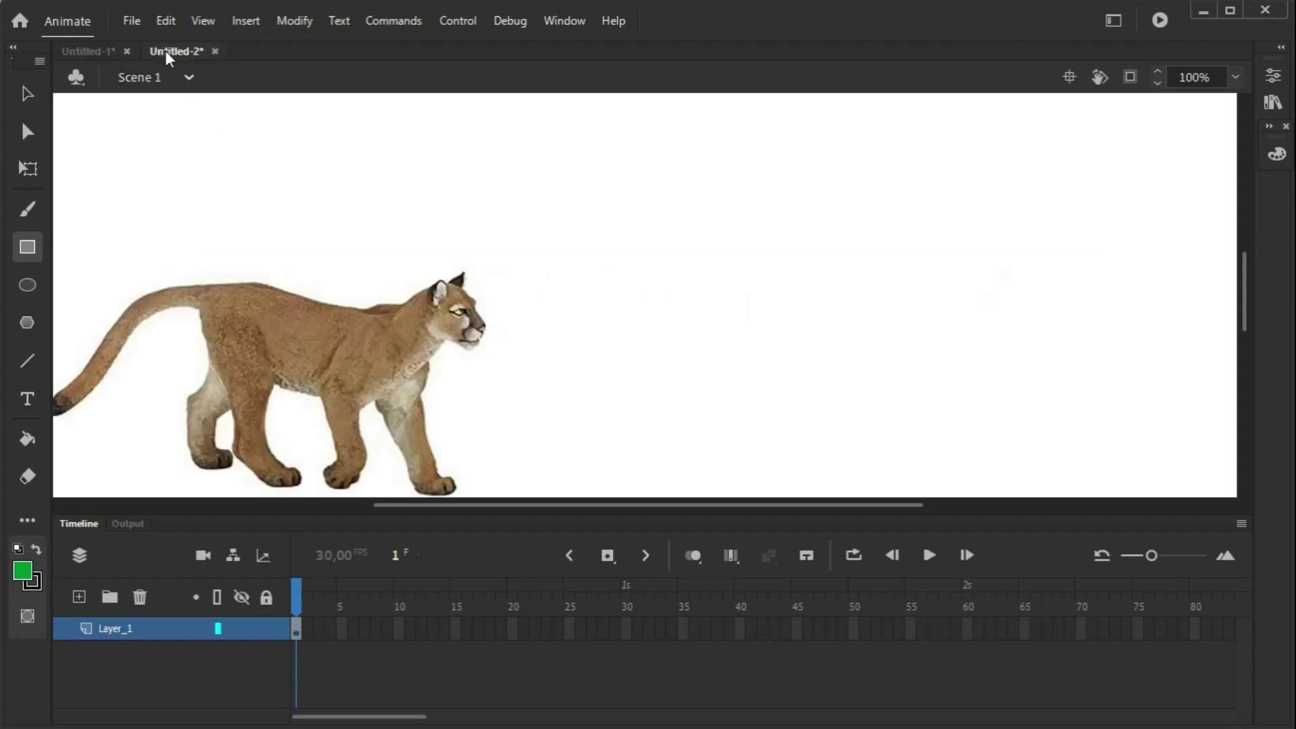
click(99, 54)
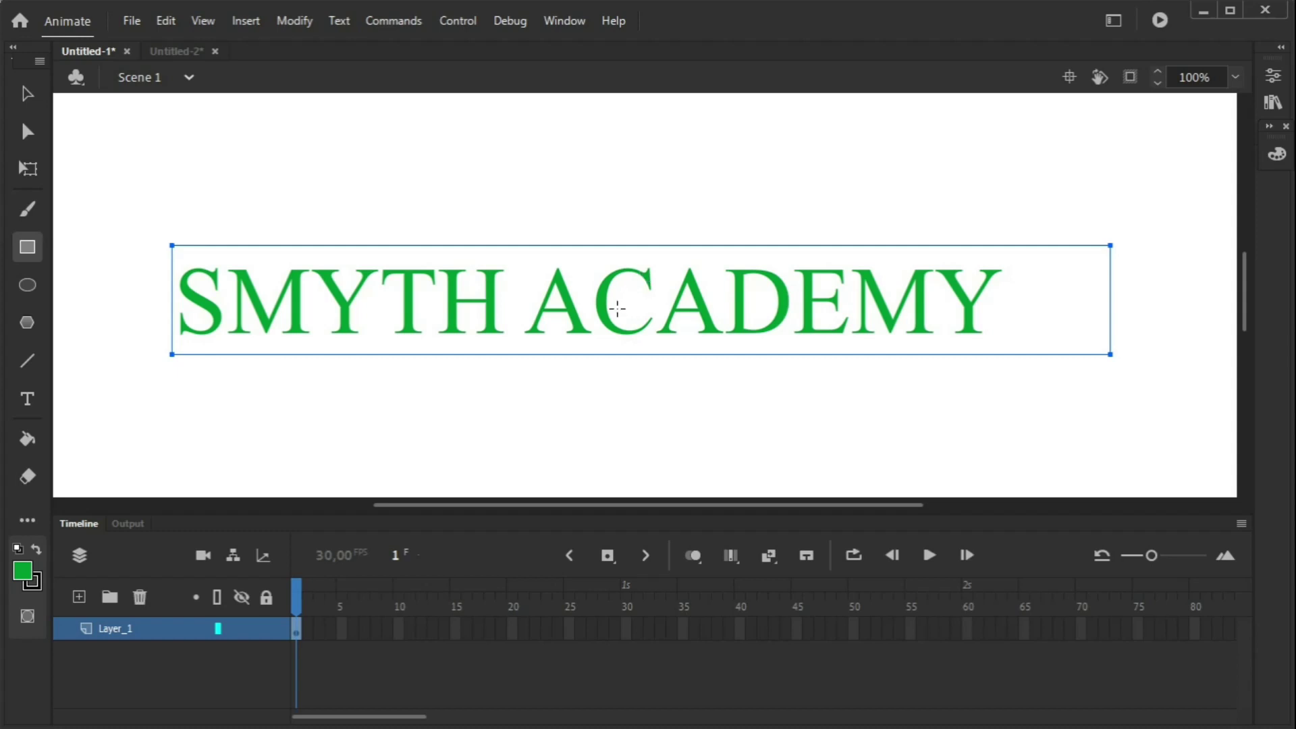
right_click(570, 314)
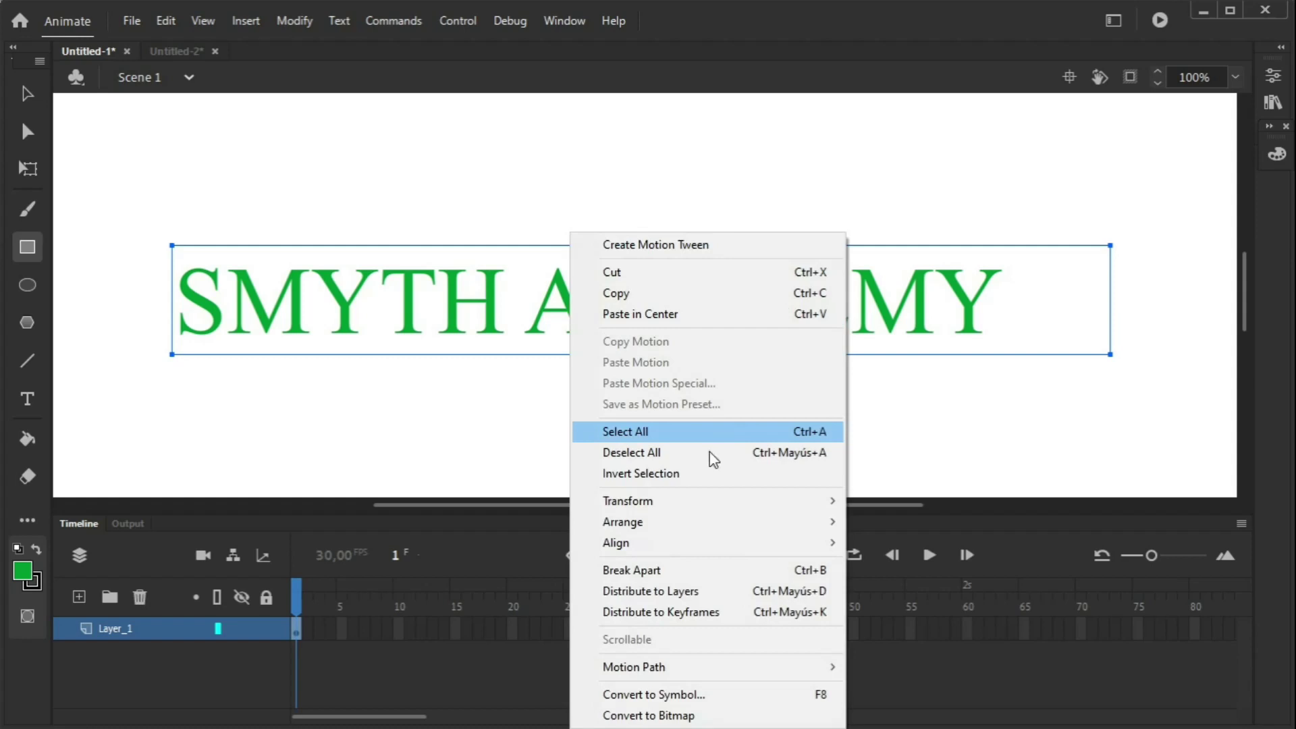
click(724, 694)
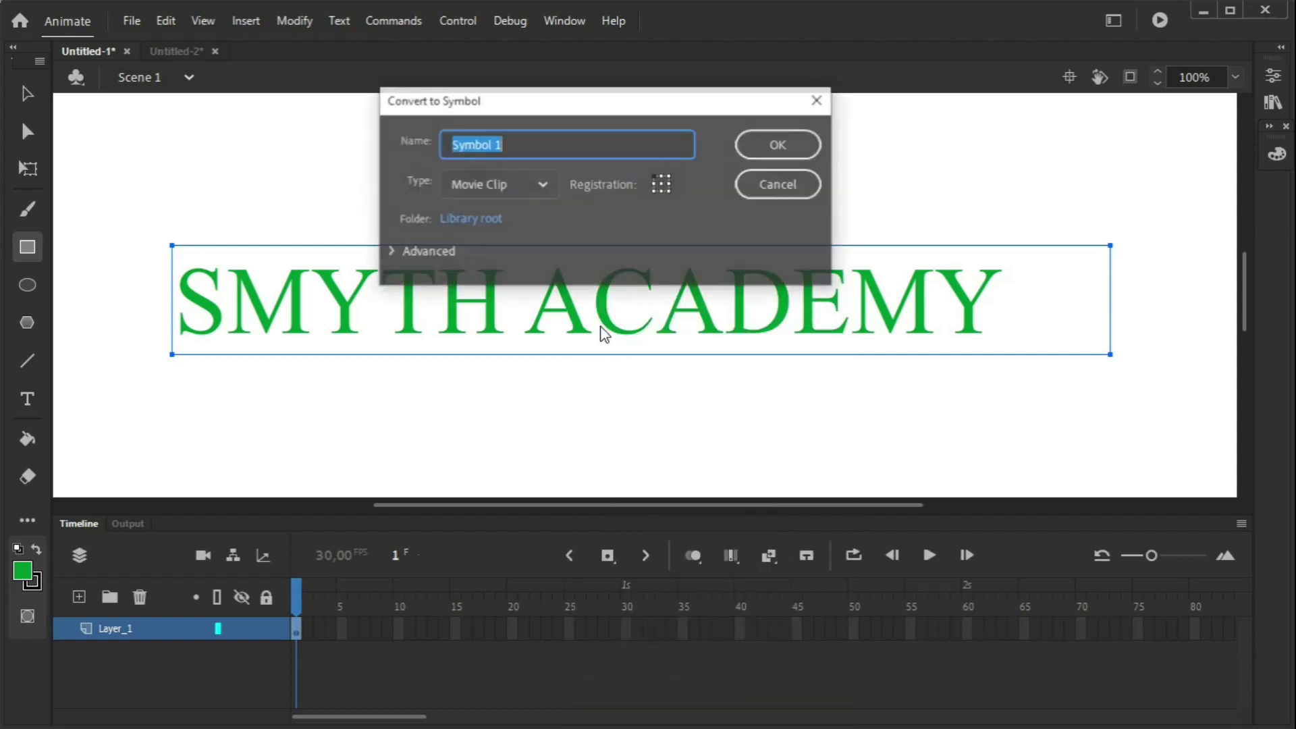
click(795, 144)
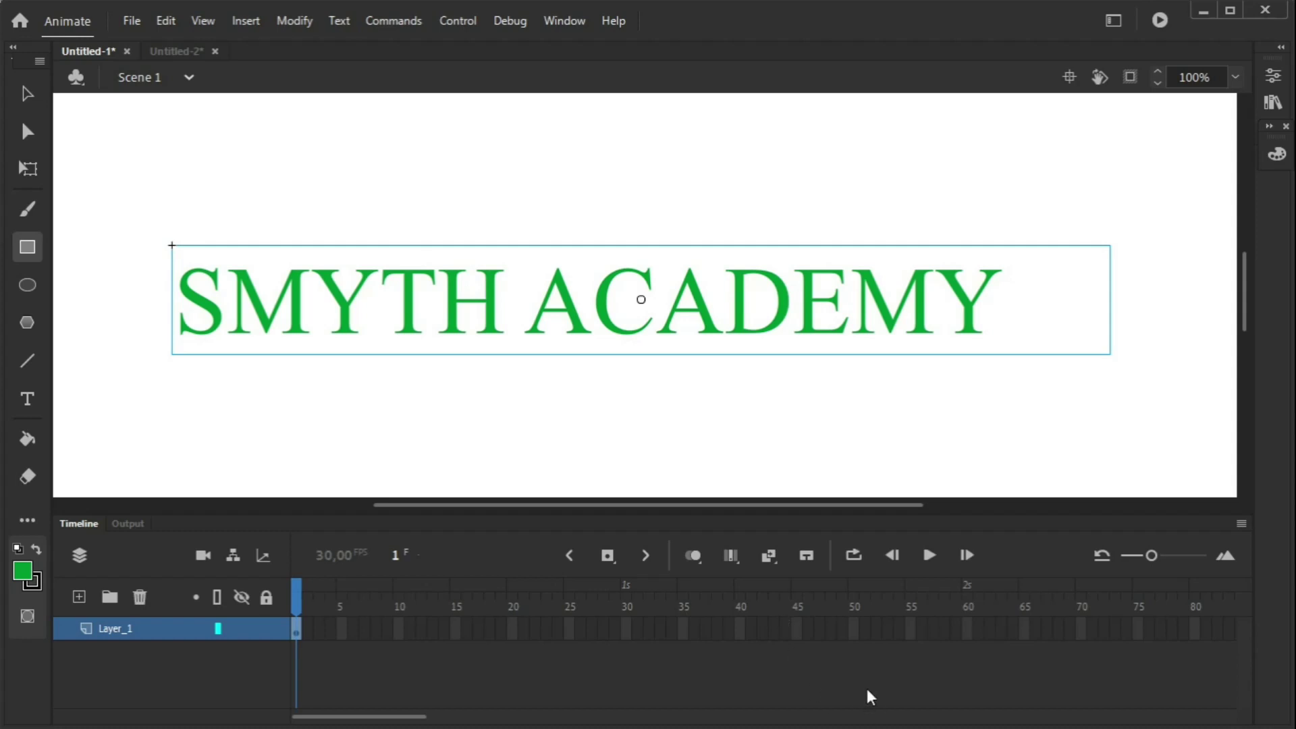
click(910, 630)
right_click(911, 632)
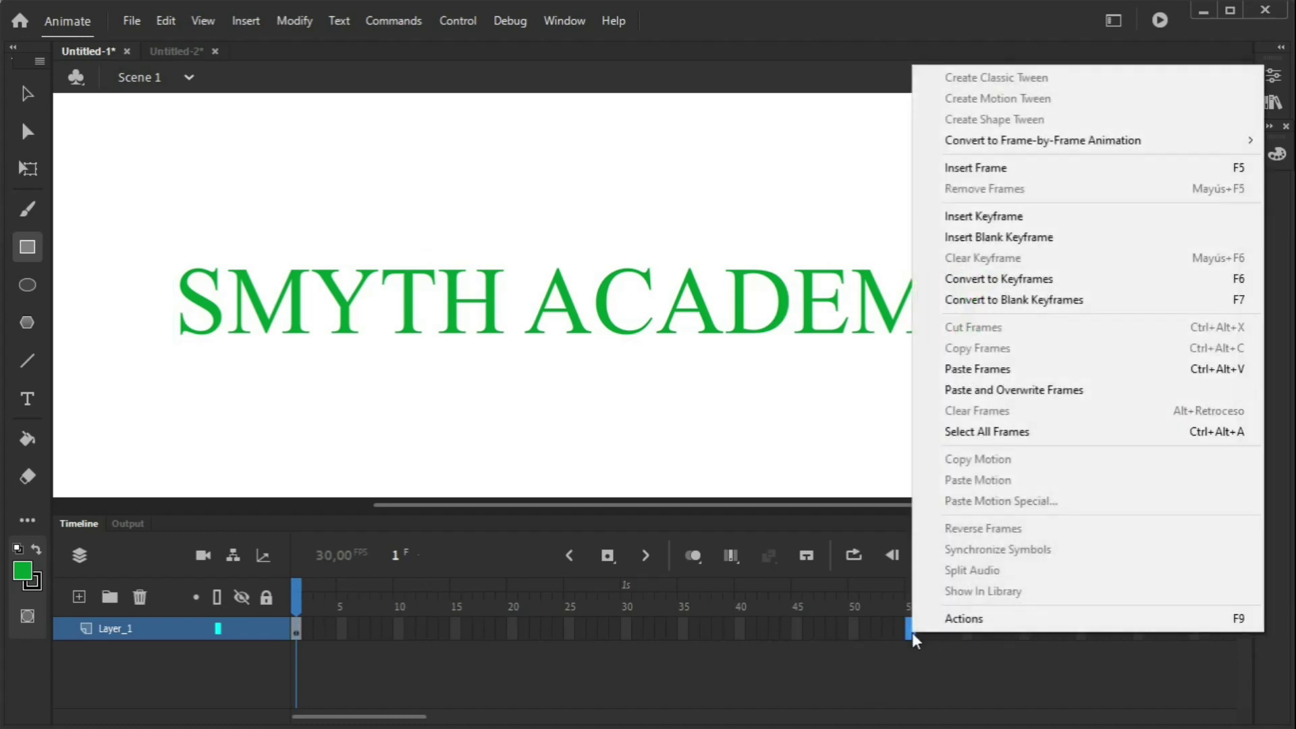
click(1002, 226)
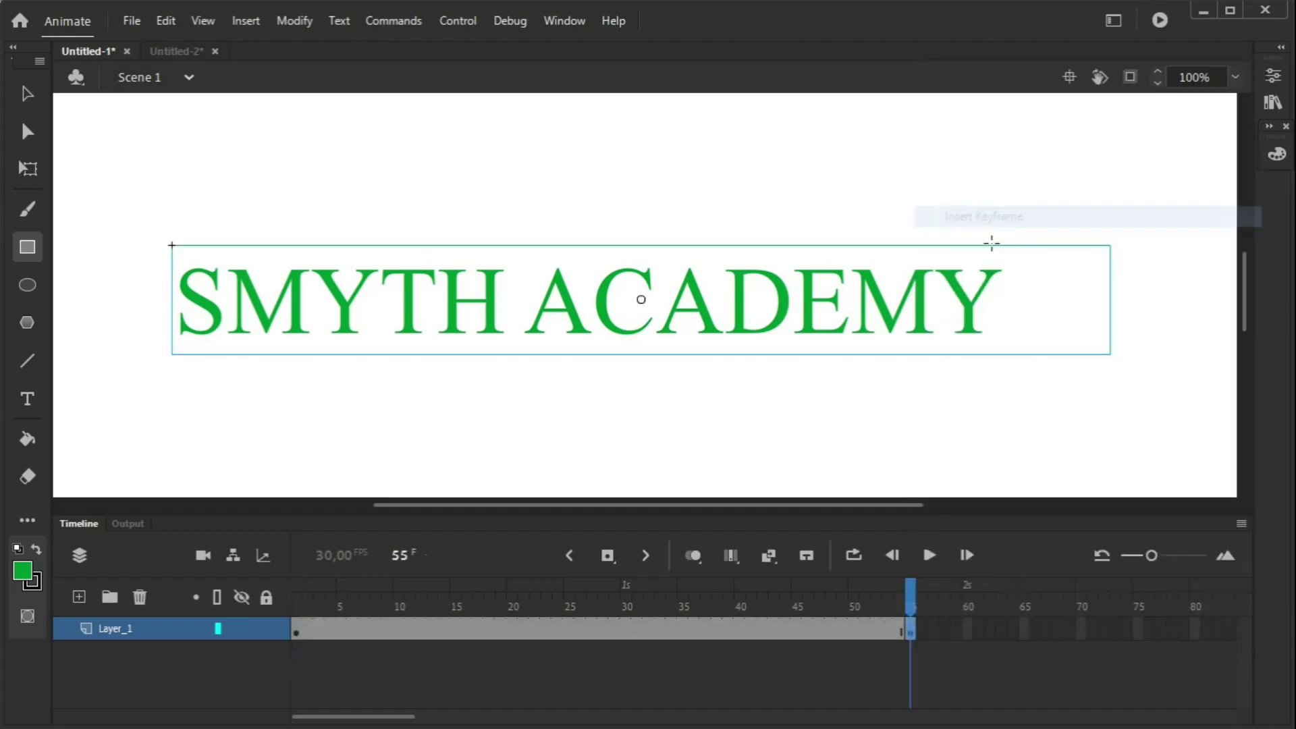
right_click(627, 630)
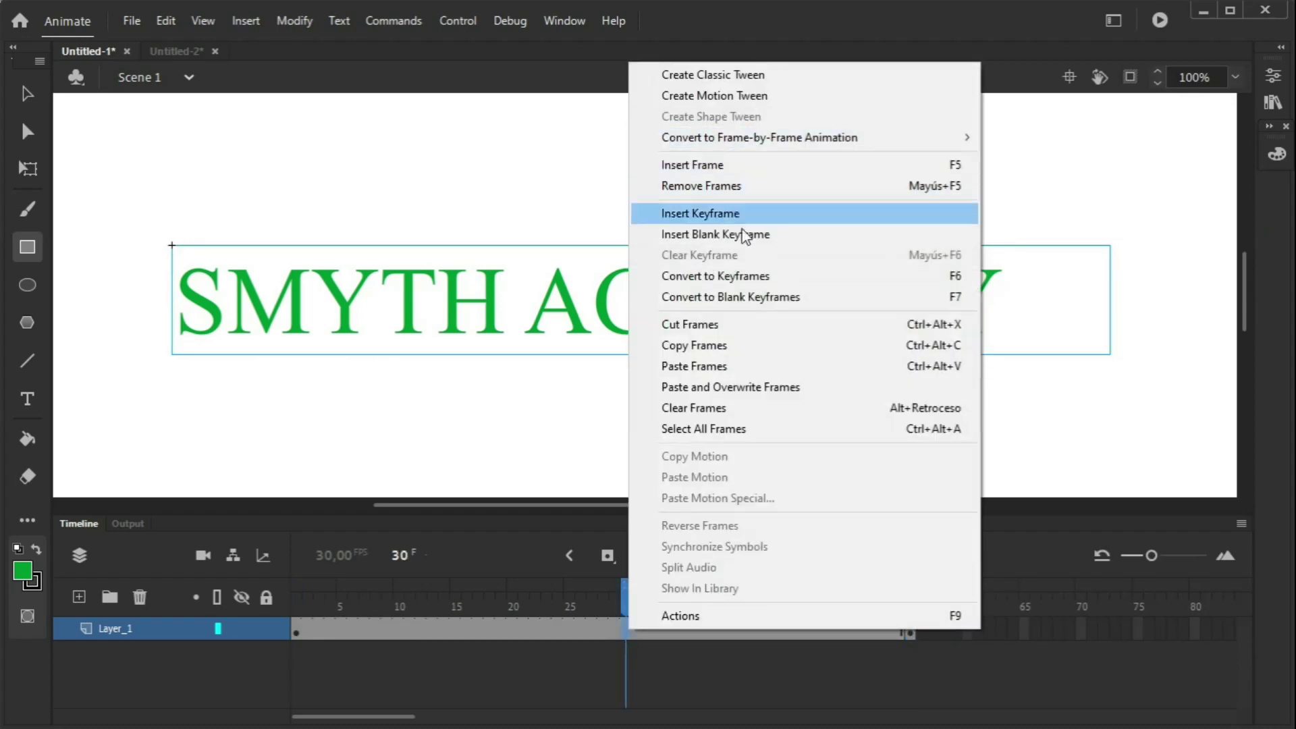
click(763, 98)
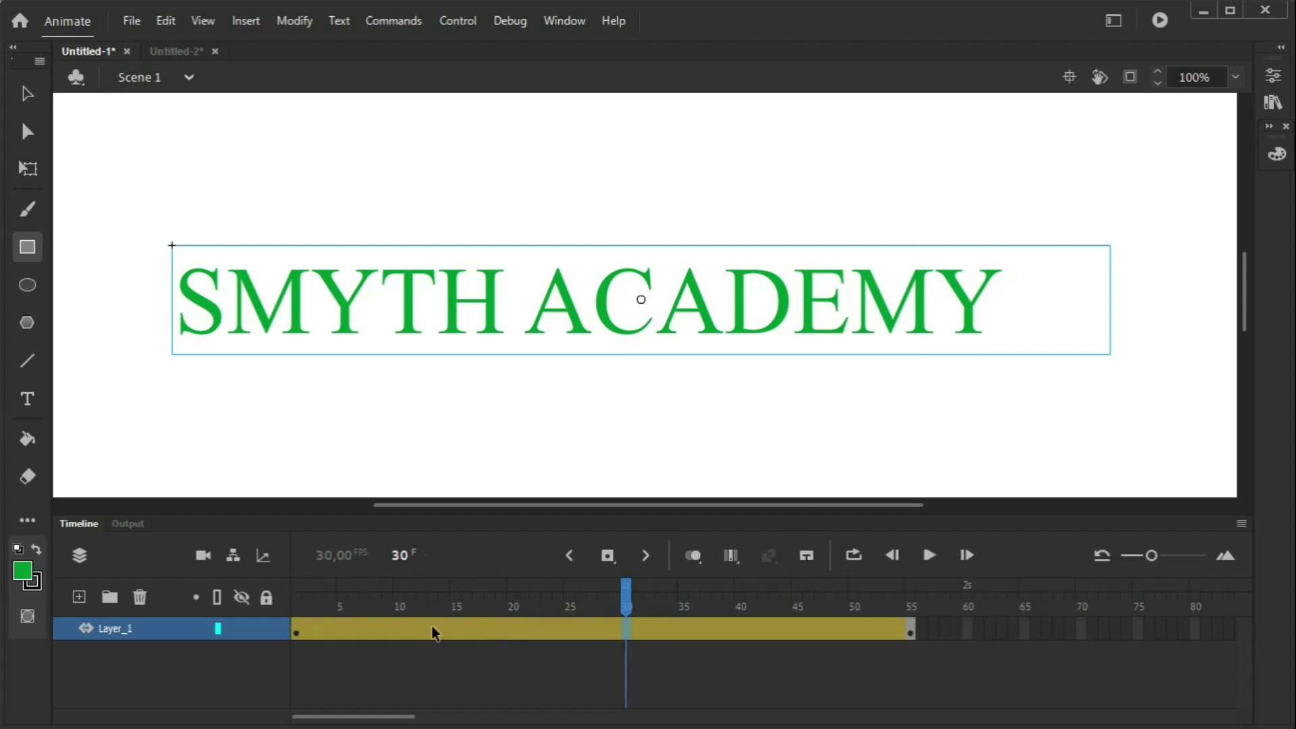
click(902, 609)
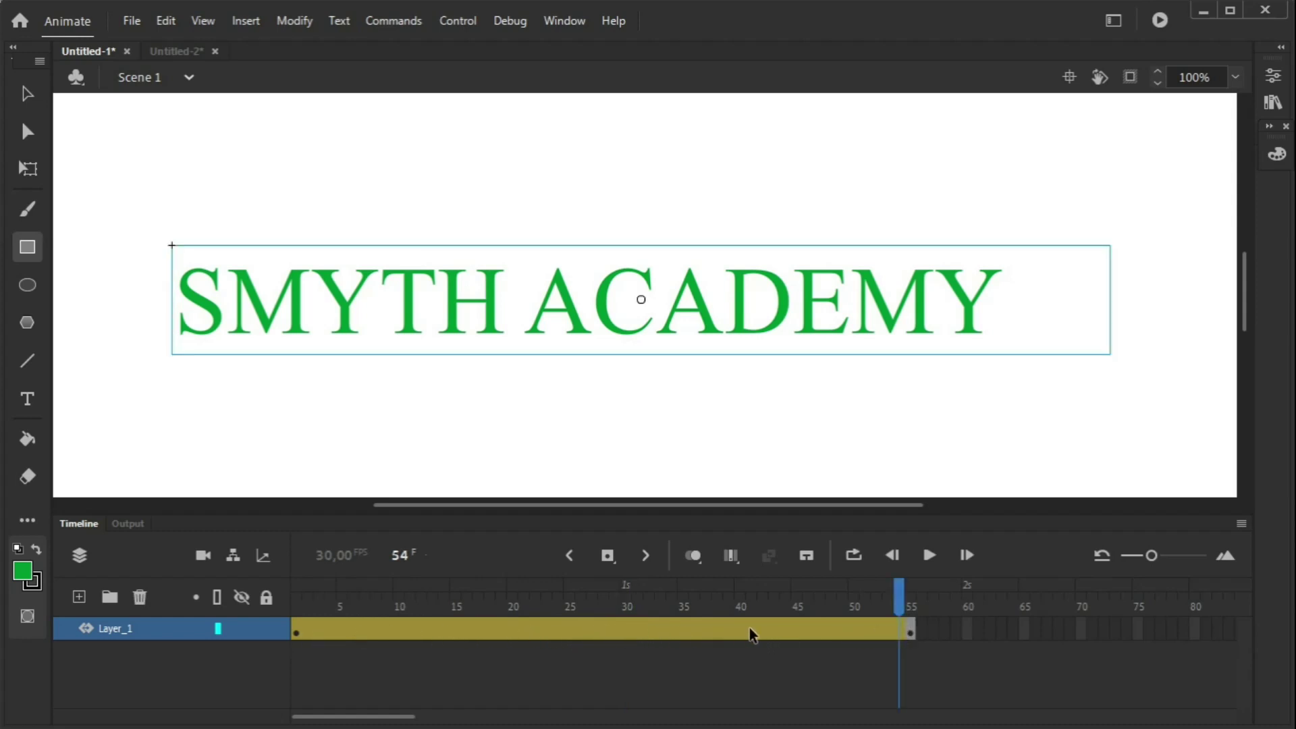
click(910, 626)
key(F5)
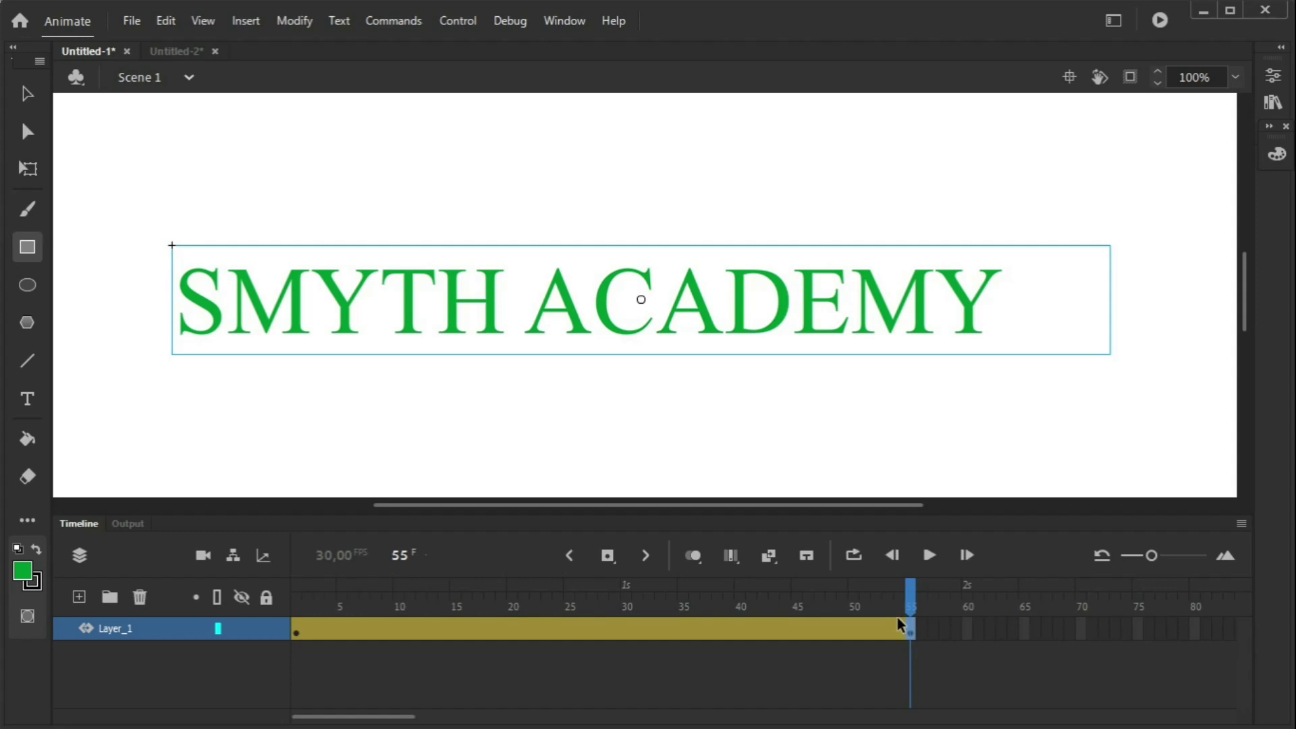
key(ctrl+z)
key(ctrl+z)
key(ctrl+z)
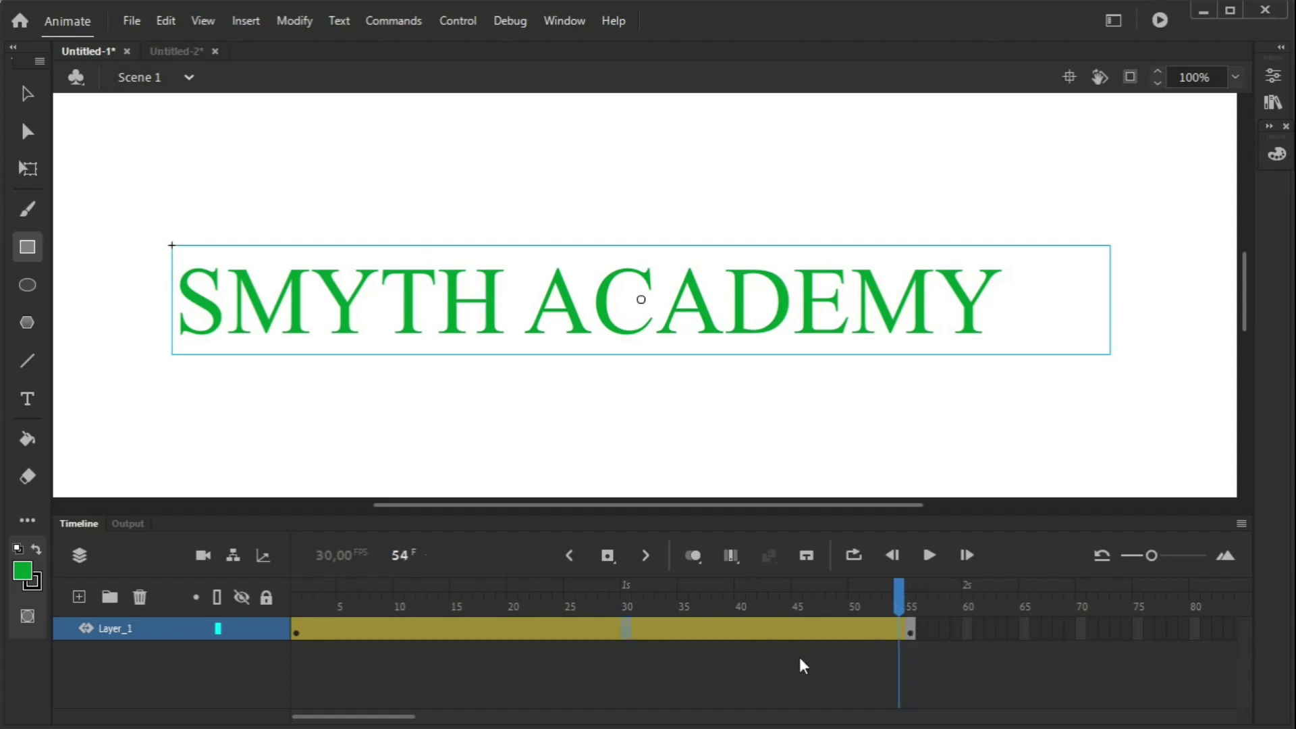
key(ctrl+z)
key(ctrl+z)
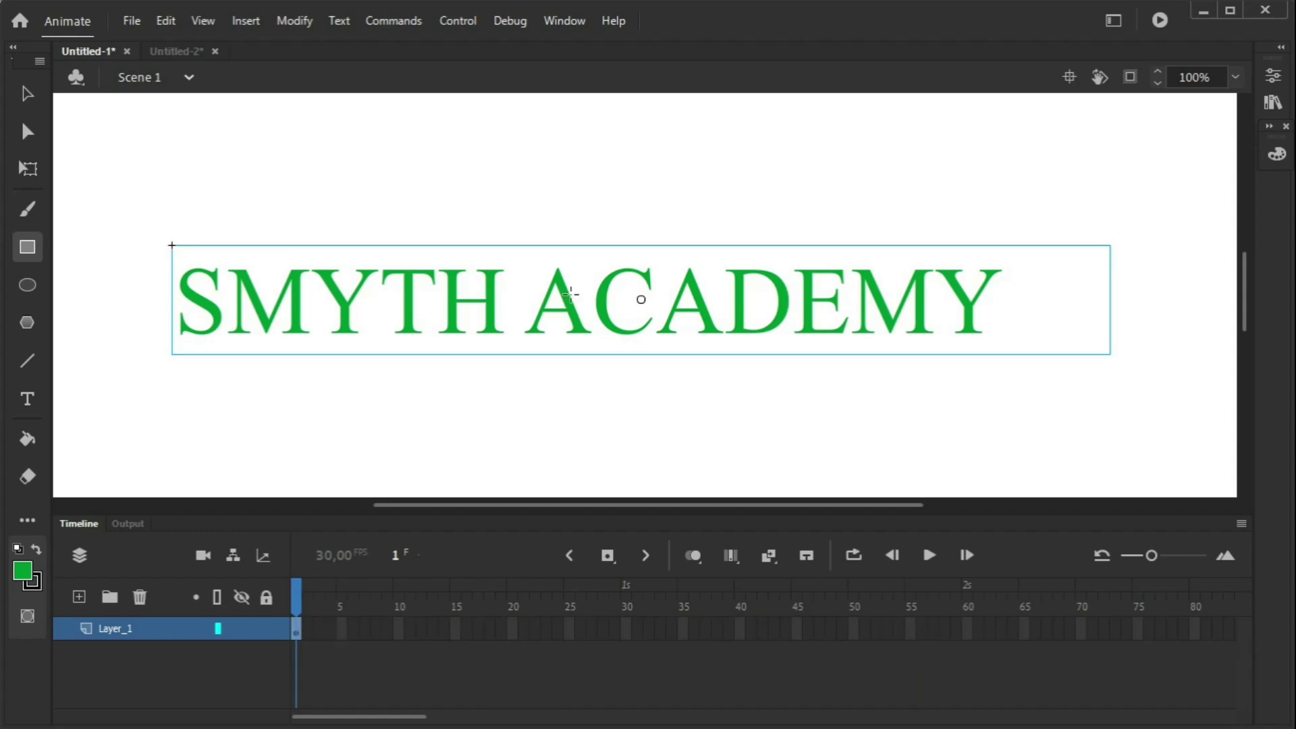
- Add a motion tween to the SMYTH ACADEMY symbol and extend its span to frame 70
right_click(492, 317)
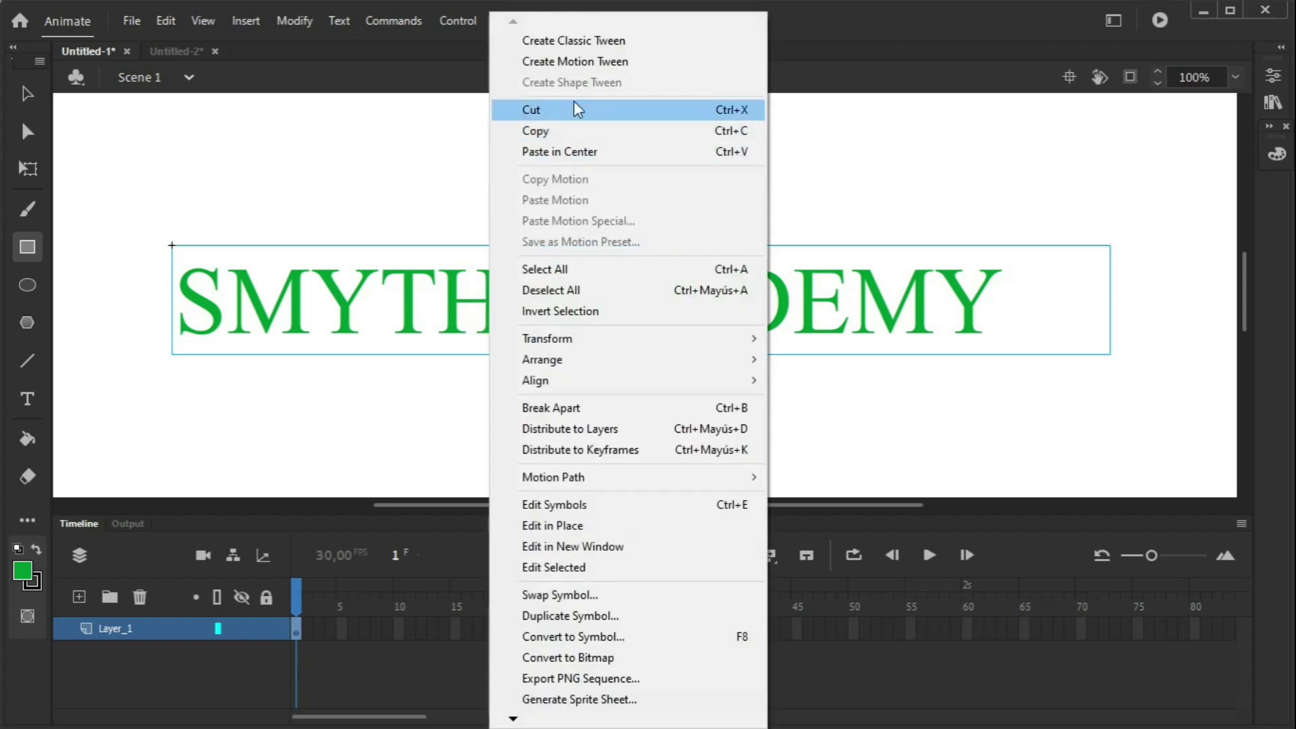
click(608, 62)
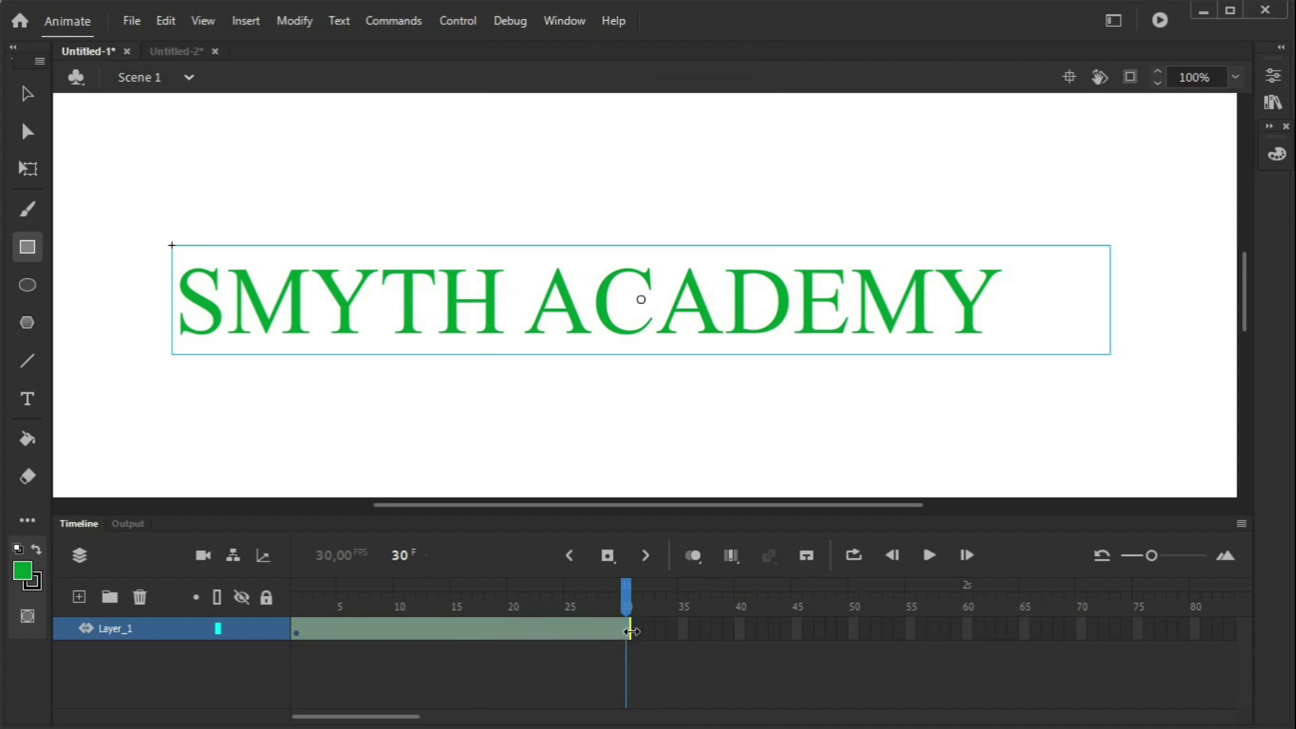
drag(630, 631, 964, 637)
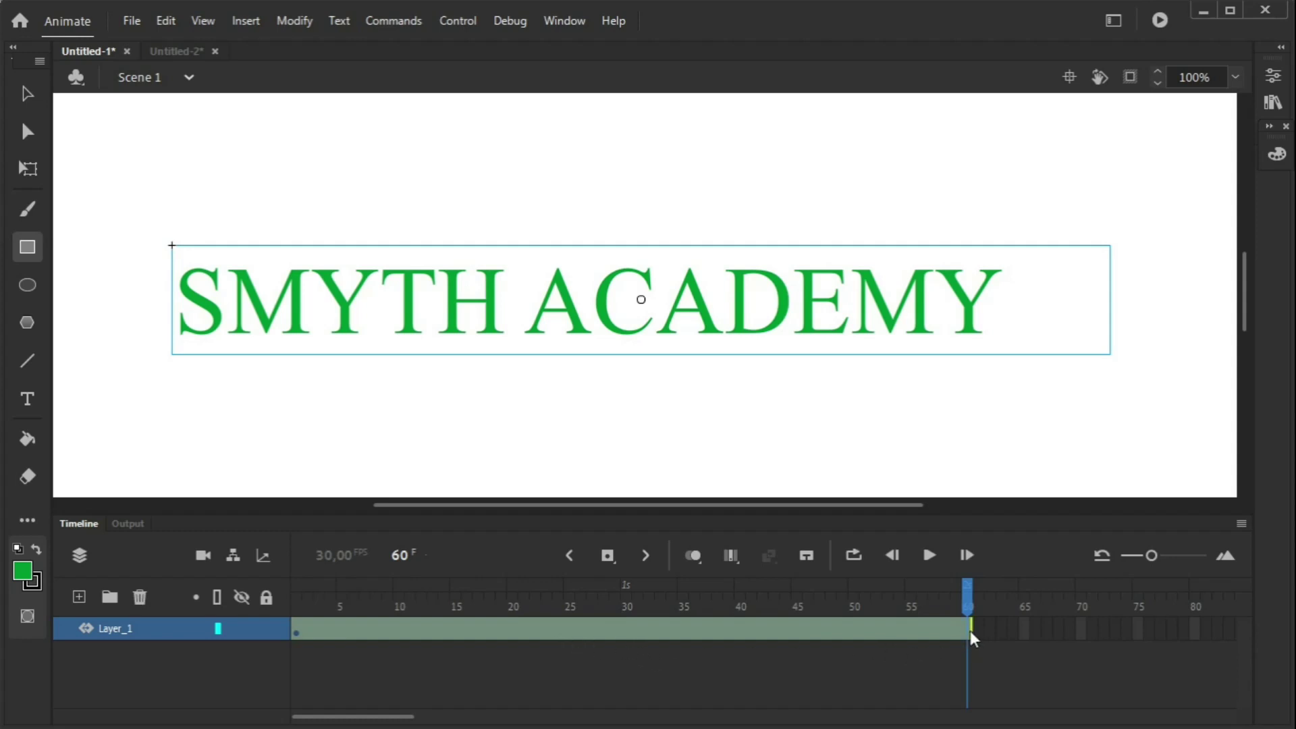
drag(972, 632, 1077, 633)
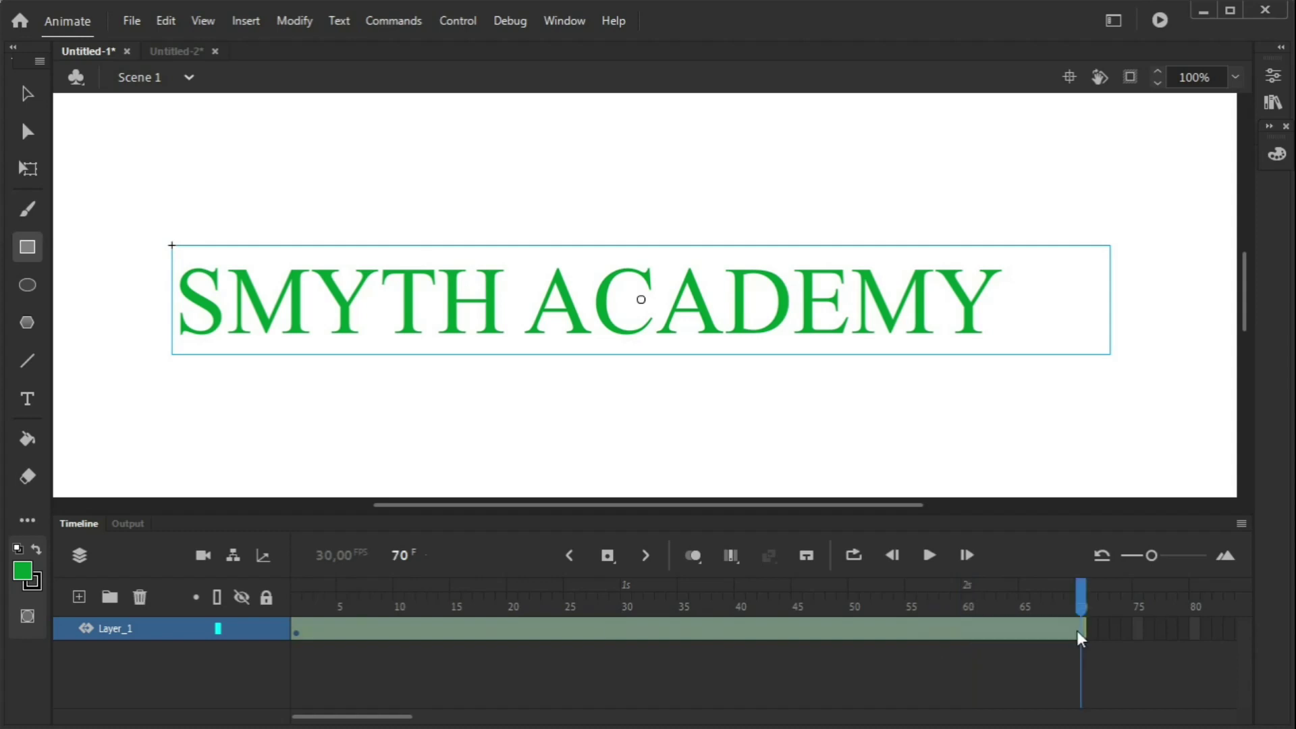
- Insert a position keyframe at frame 35 of the text's tween
click(683, 586)
right_click(683, 629)
mouse_move(763, 214)
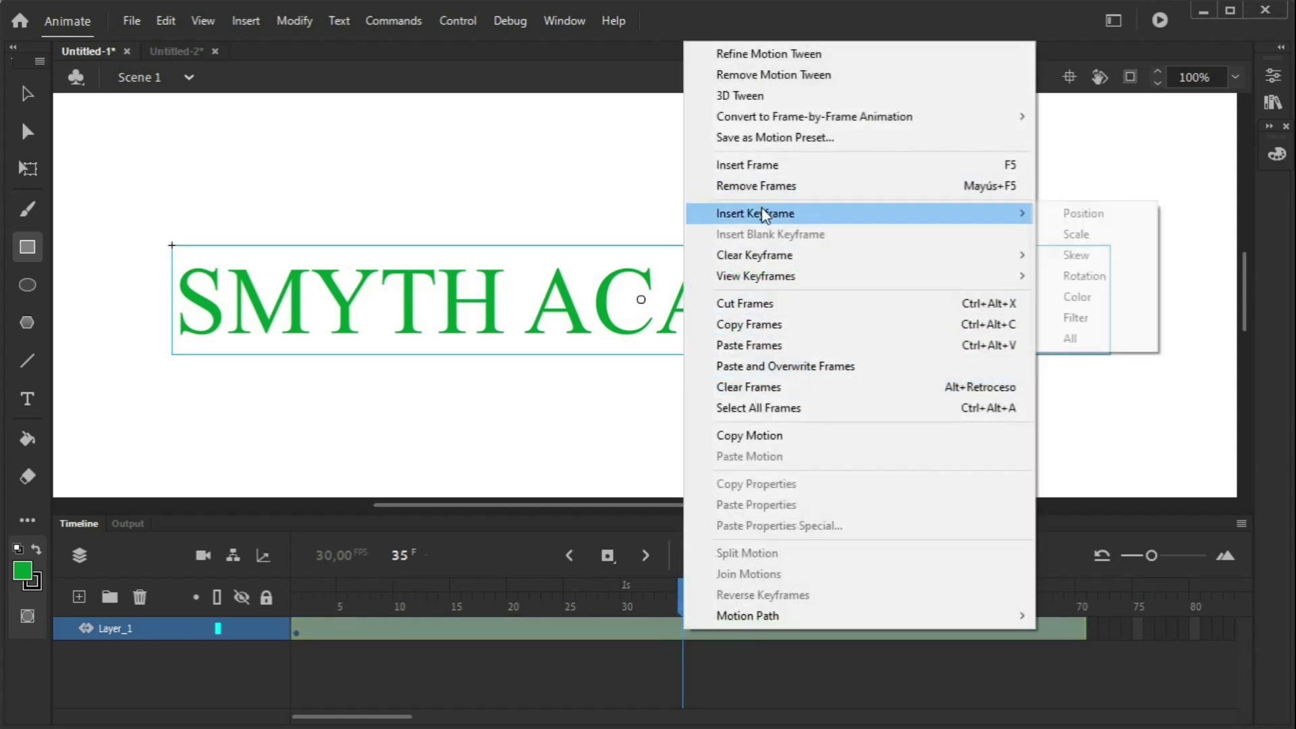
click(1065, 214)
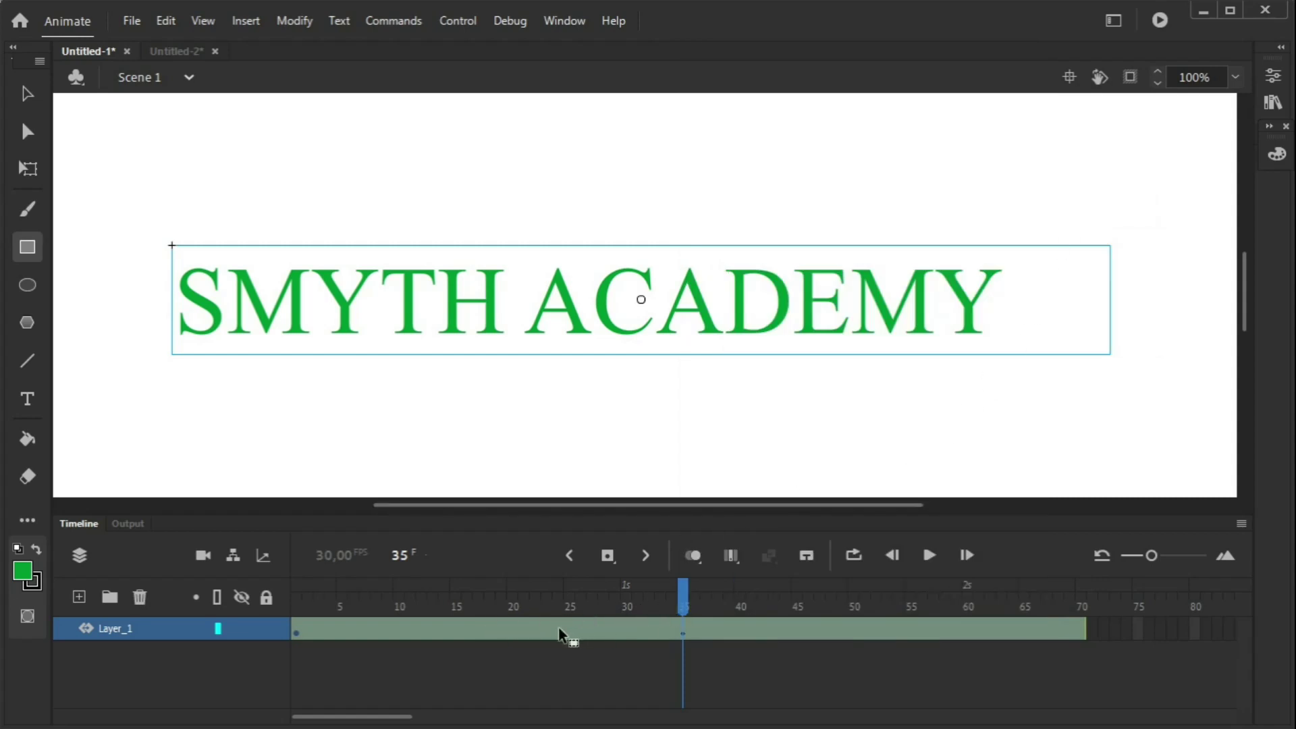
right_click(486, 625)
mouse_move(535, 211)
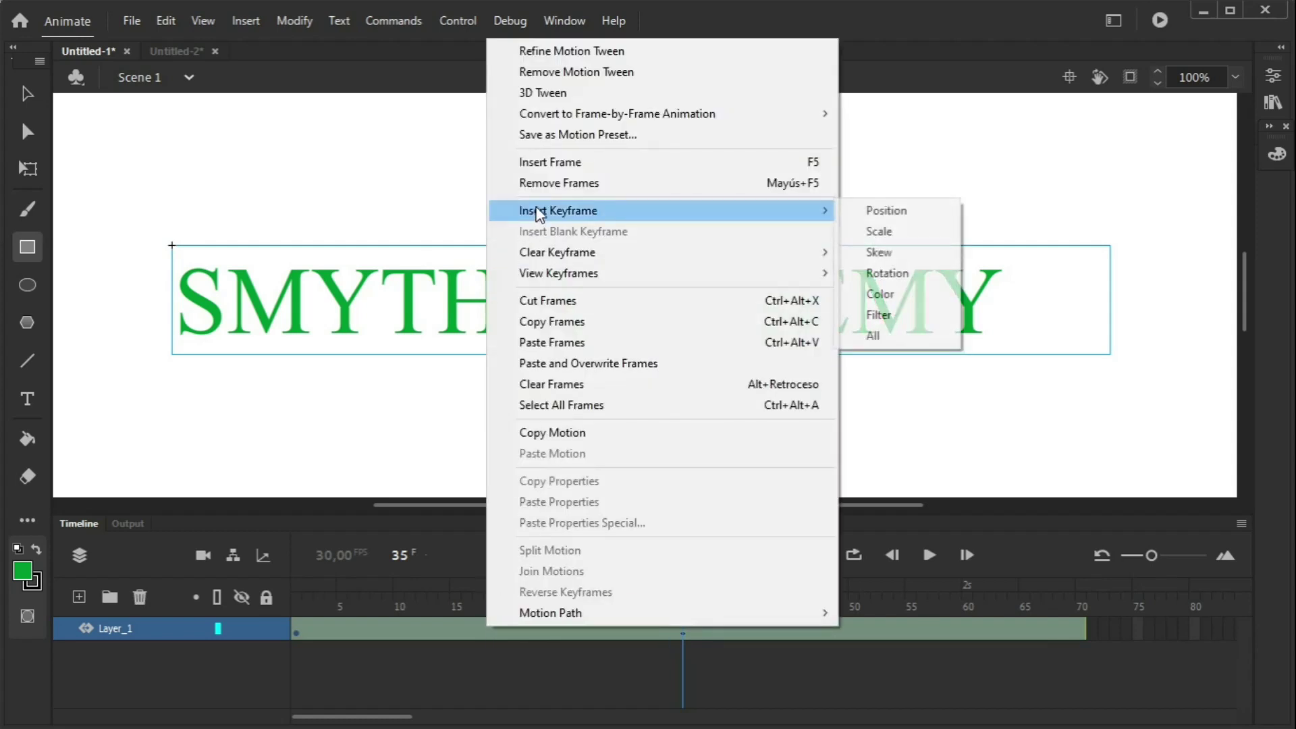
click(854, 211)
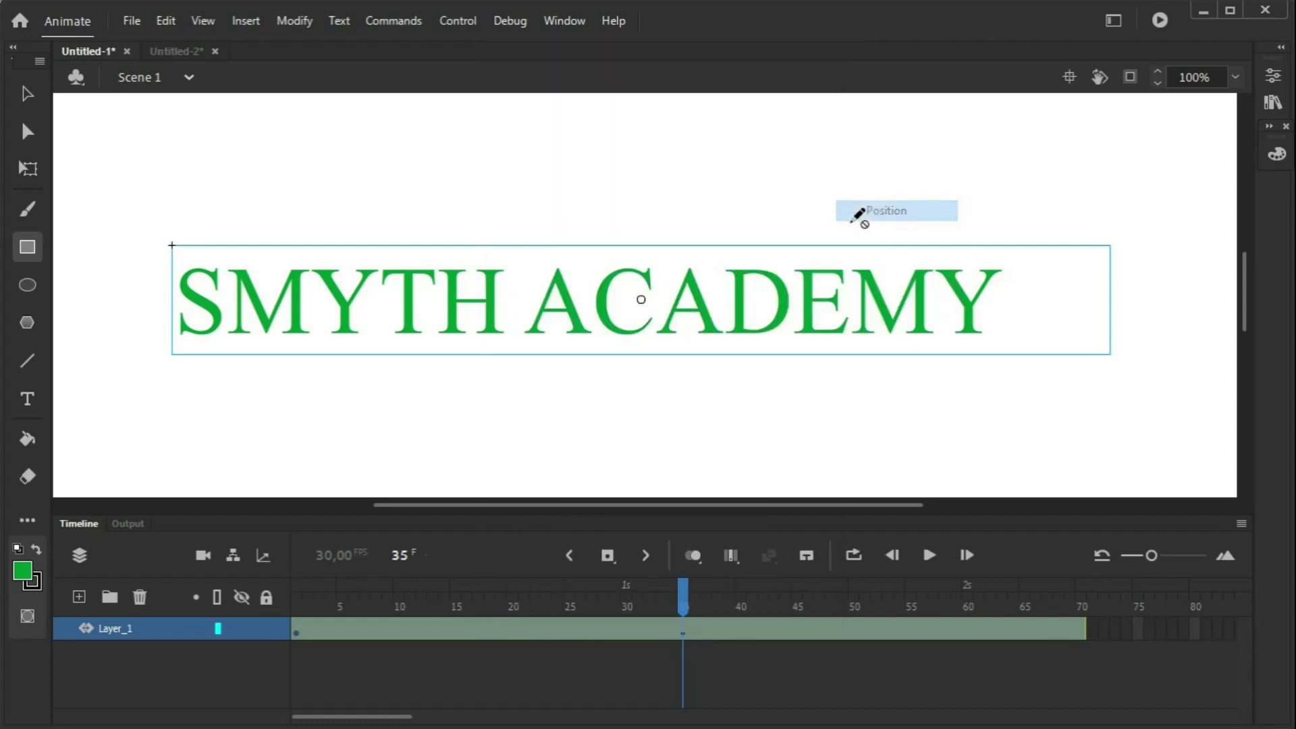
- Add position keyframes at frames 17 and 53 of the tween
click(471, 631)
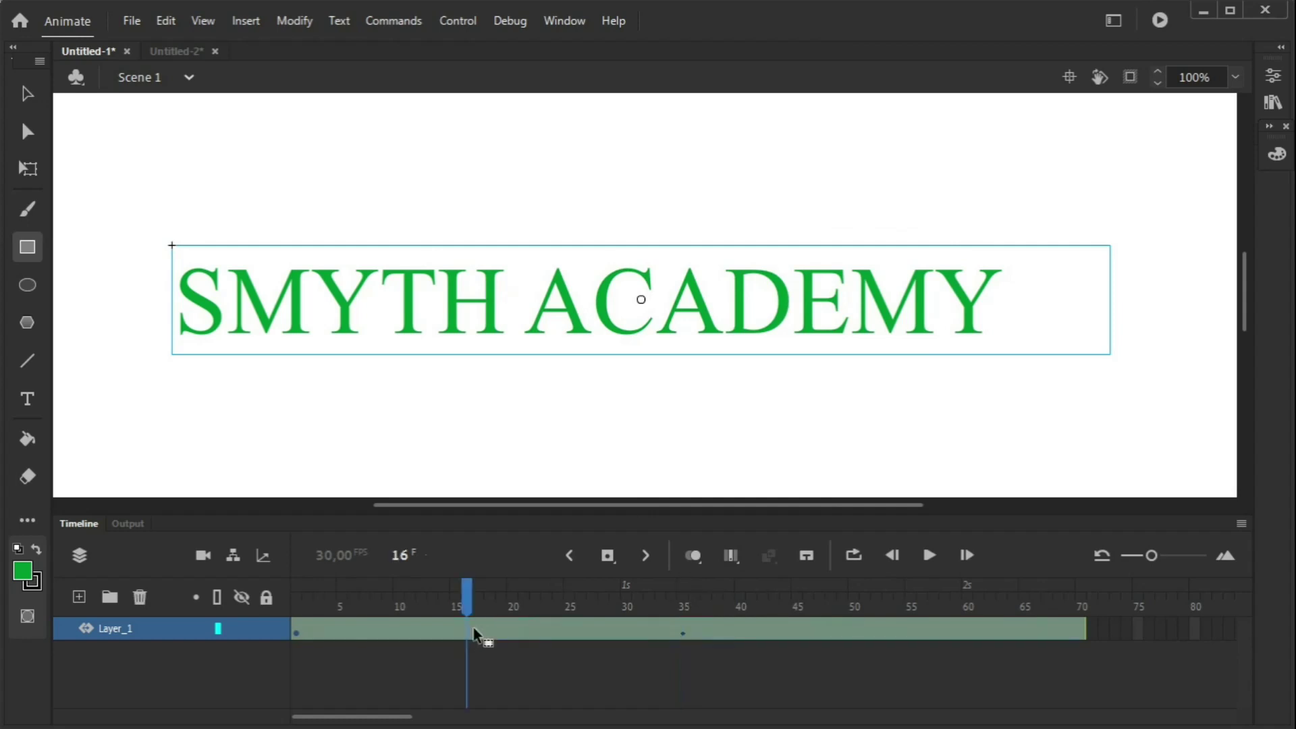
click(477, 628)
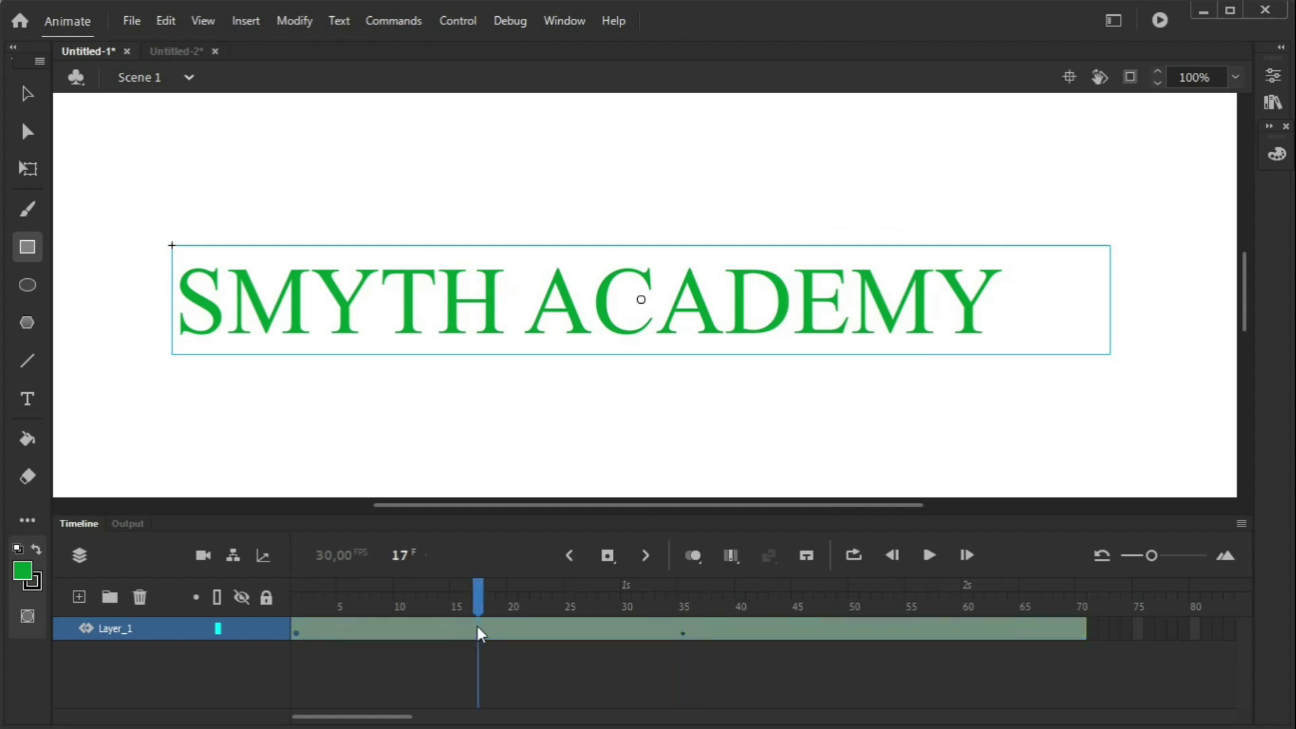
right_click(476, 628)
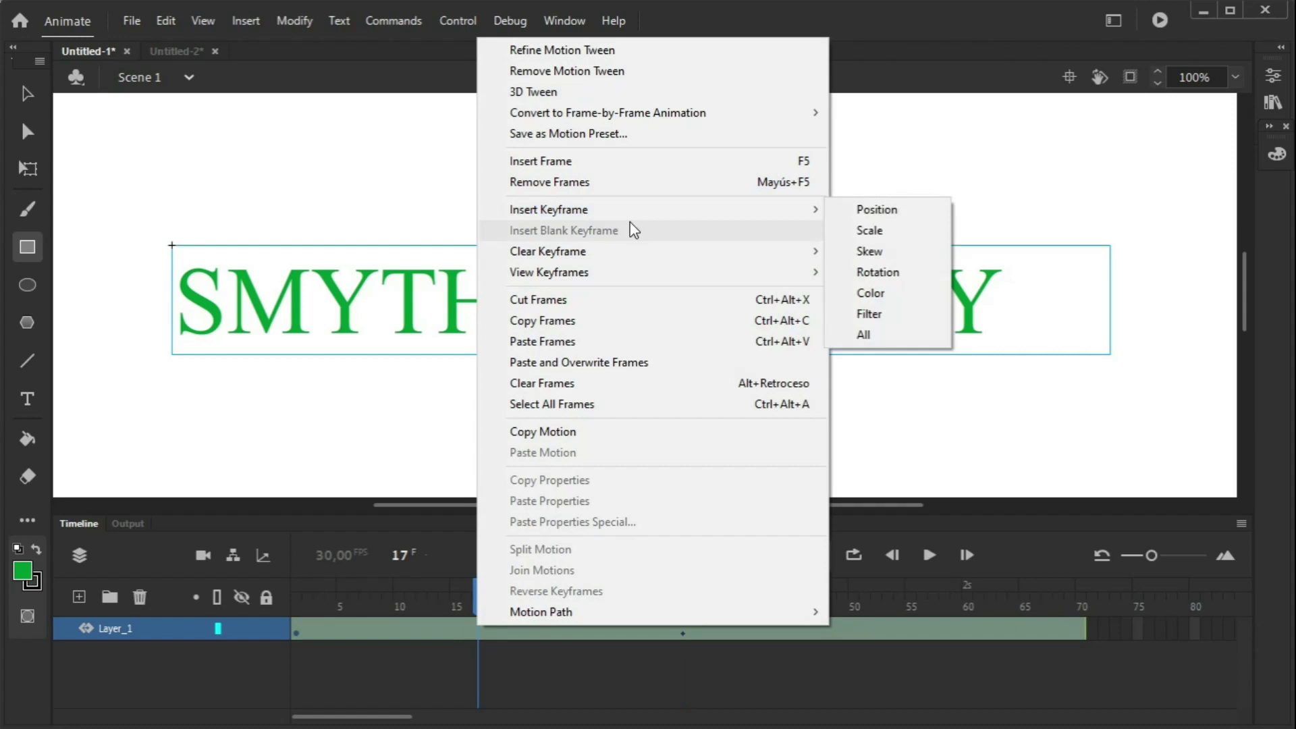
mouse_move(798, 213)
click(852, 206)
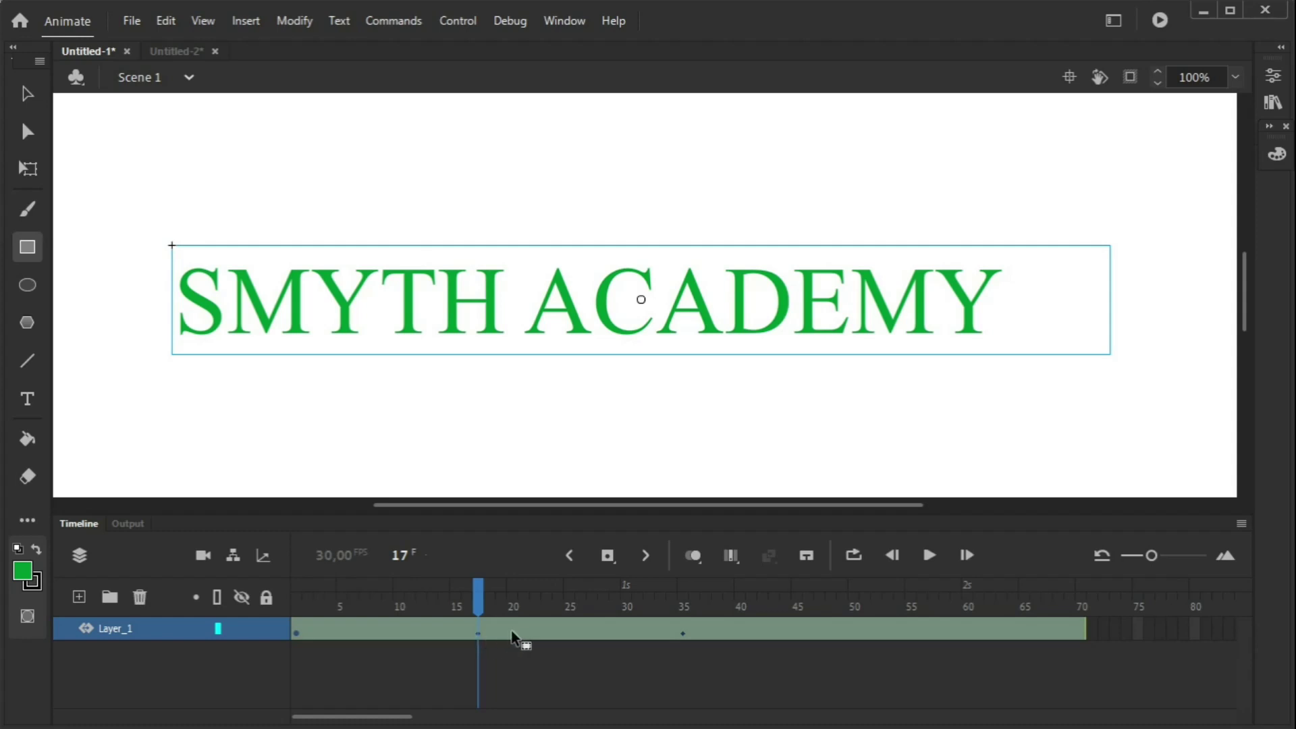
click(889, 619)
right_click(888, 619)
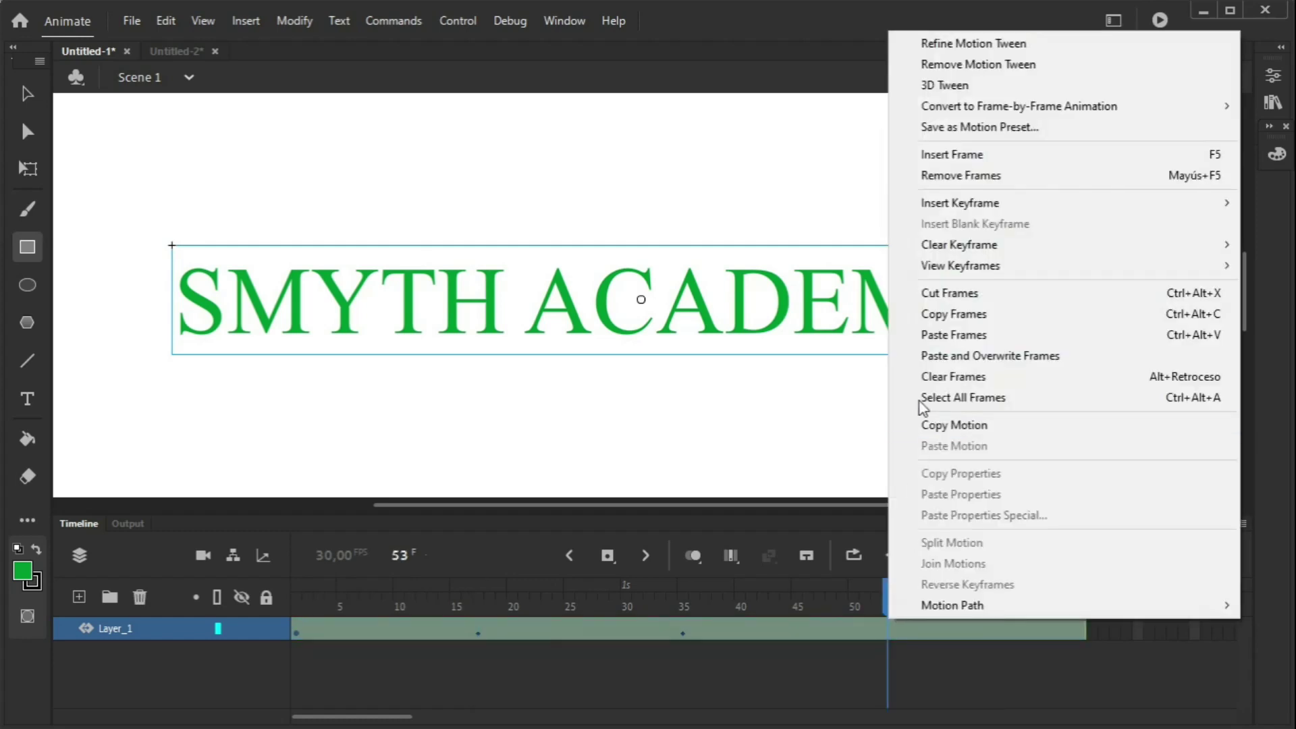
mouse_move(929, 204)
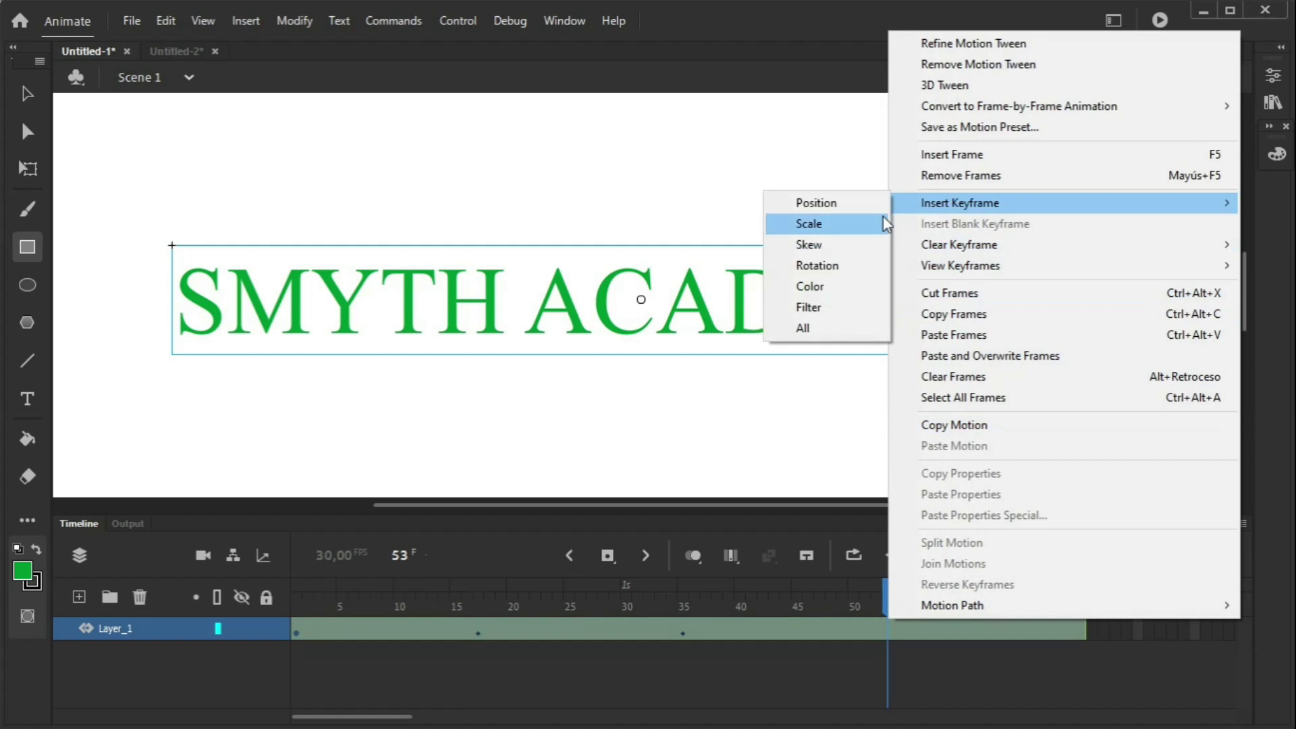
click(822, 205)
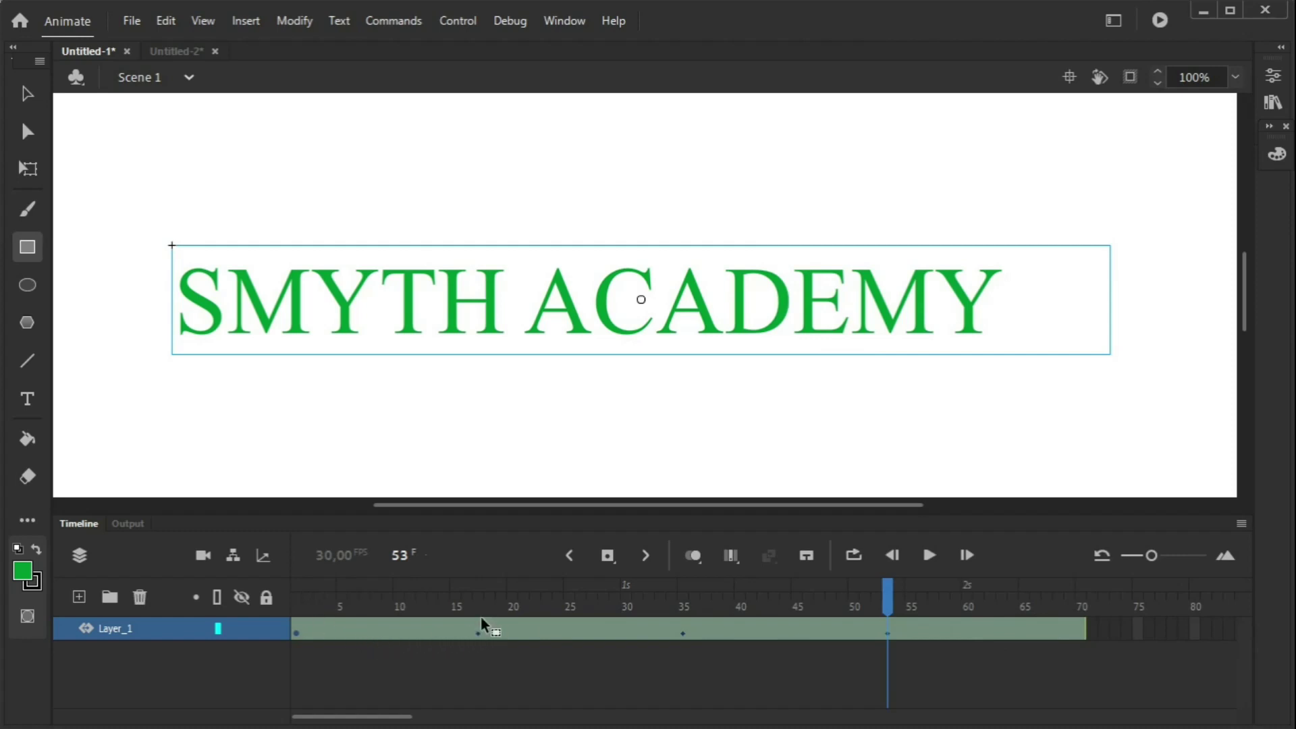
click(683, 602)
click(892, 599)
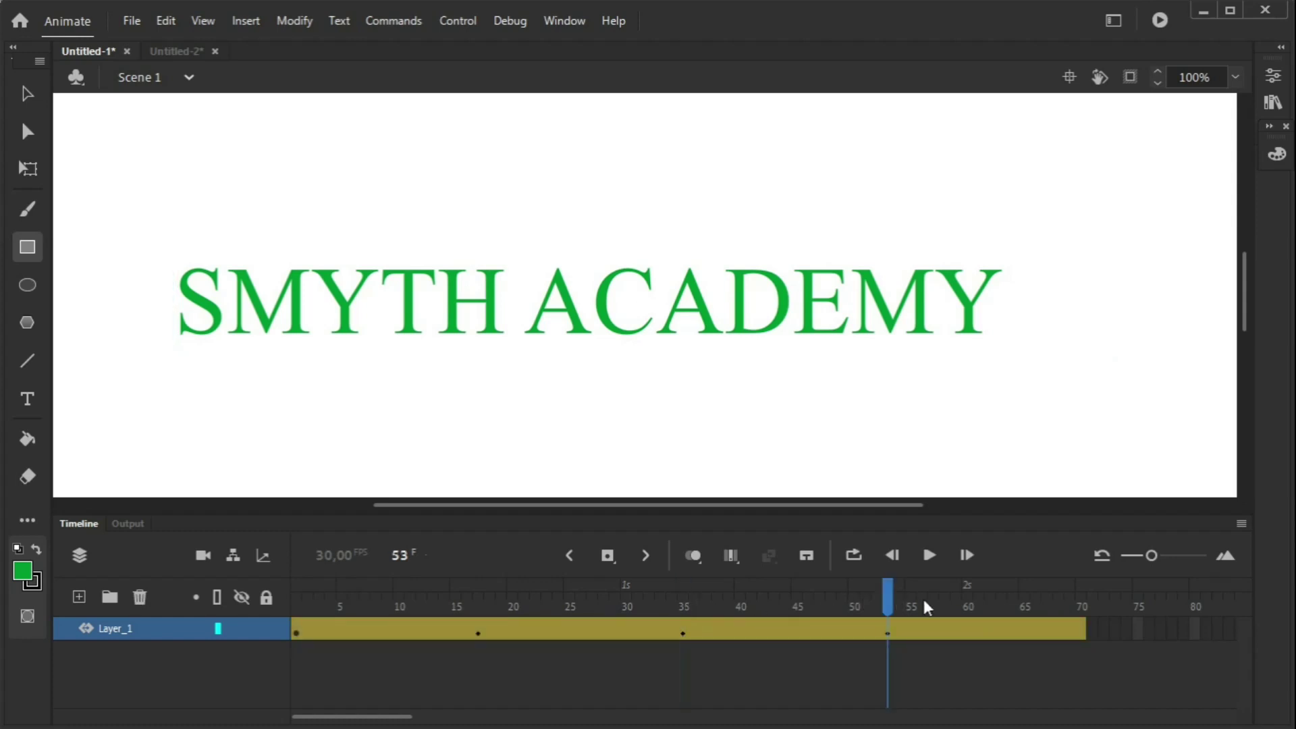
click(1083, 600)
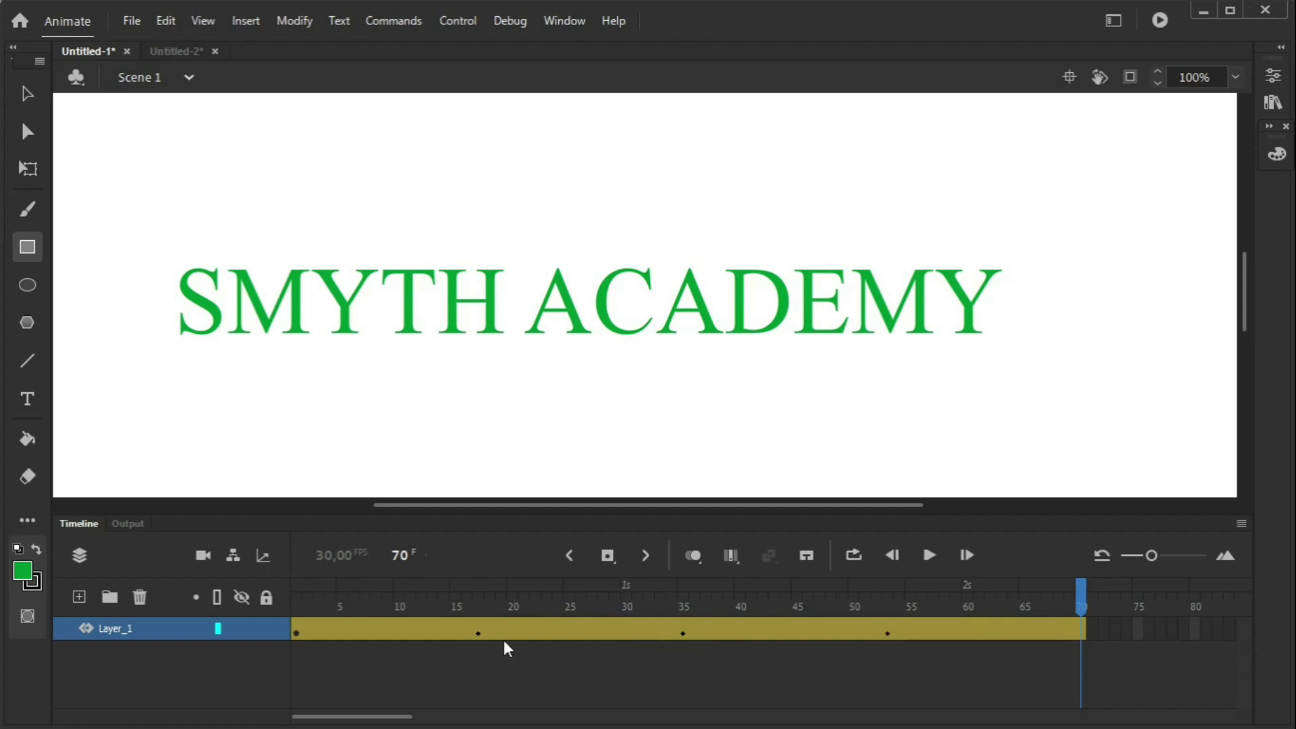
click(297, 611)
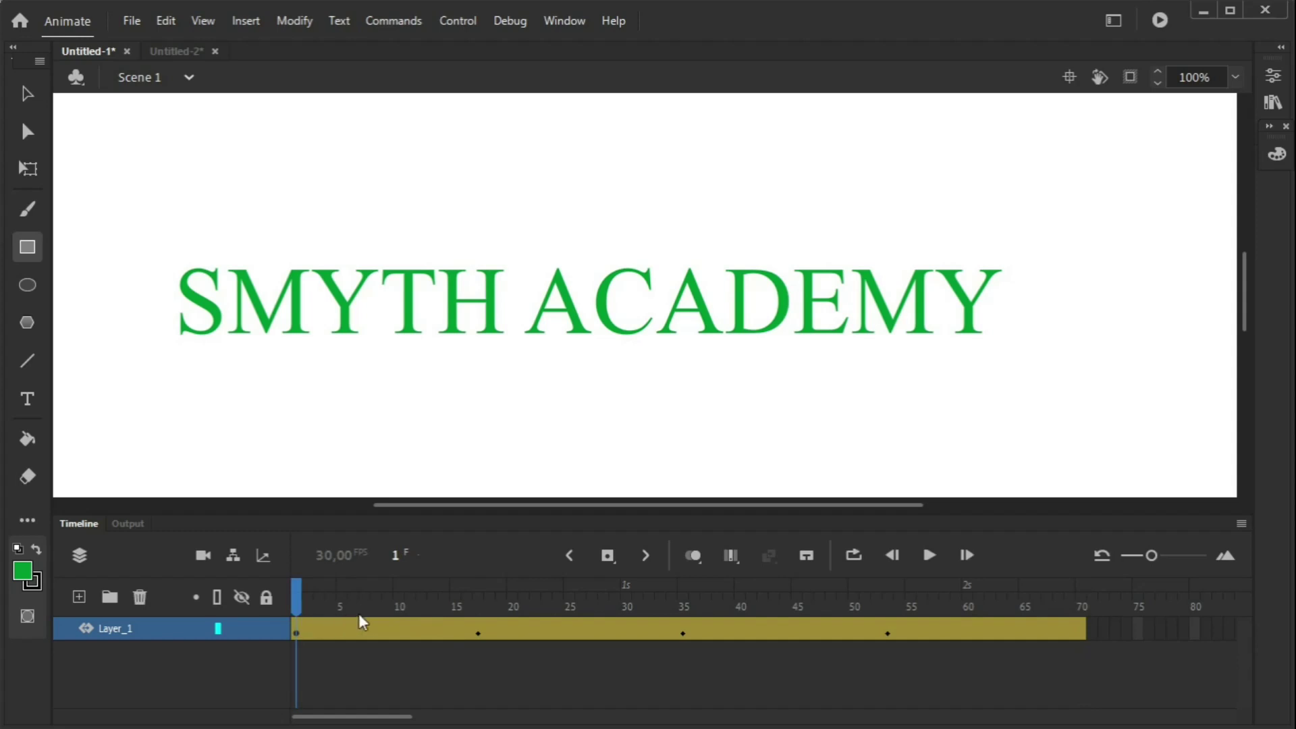
click(479, 611)
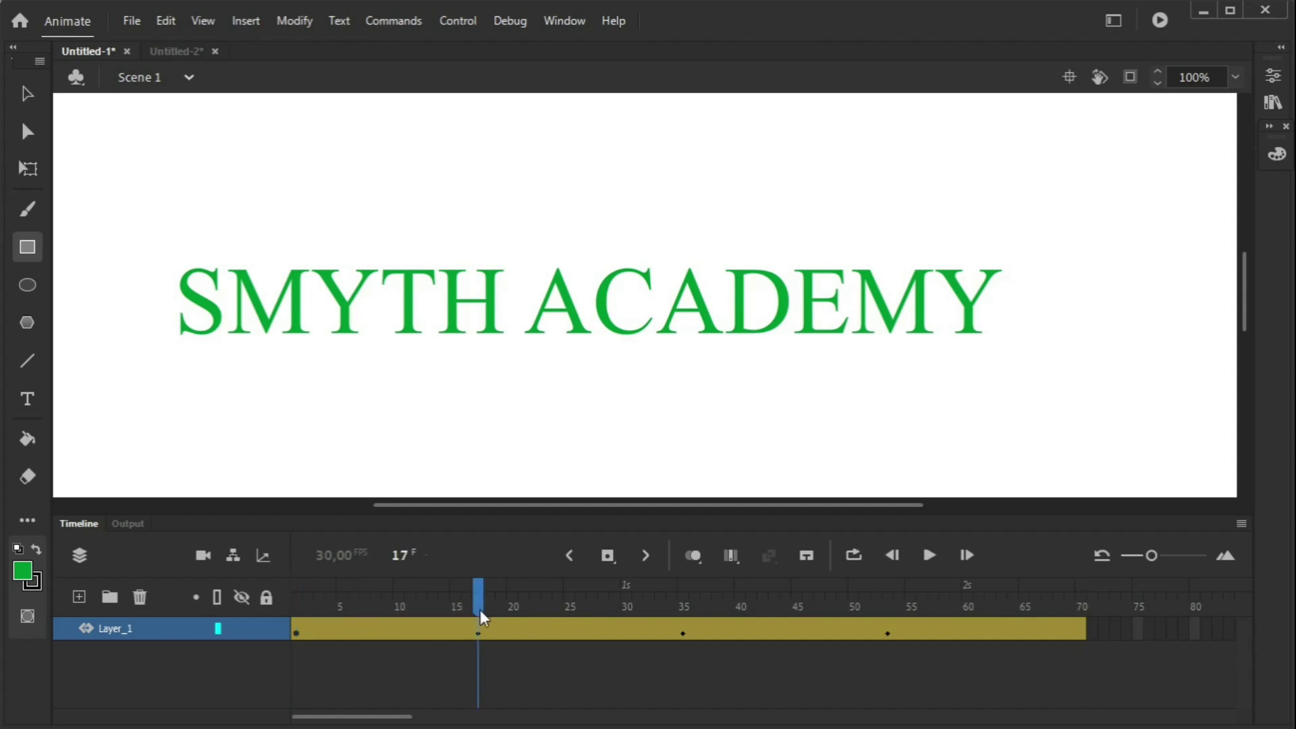
- Apply the Alpha colour effect to the text and set it to 50% at frame 17
click(27, 93)
click(542, 317)
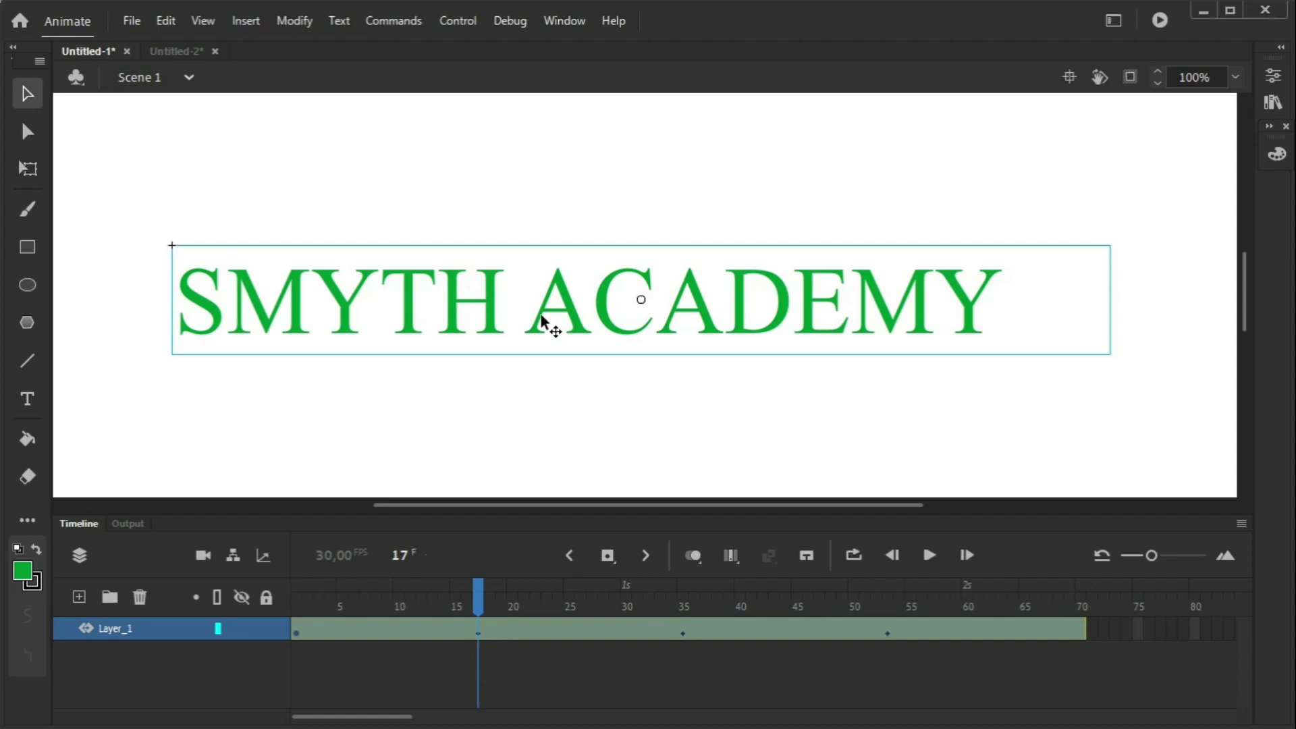
click(1275, 77)
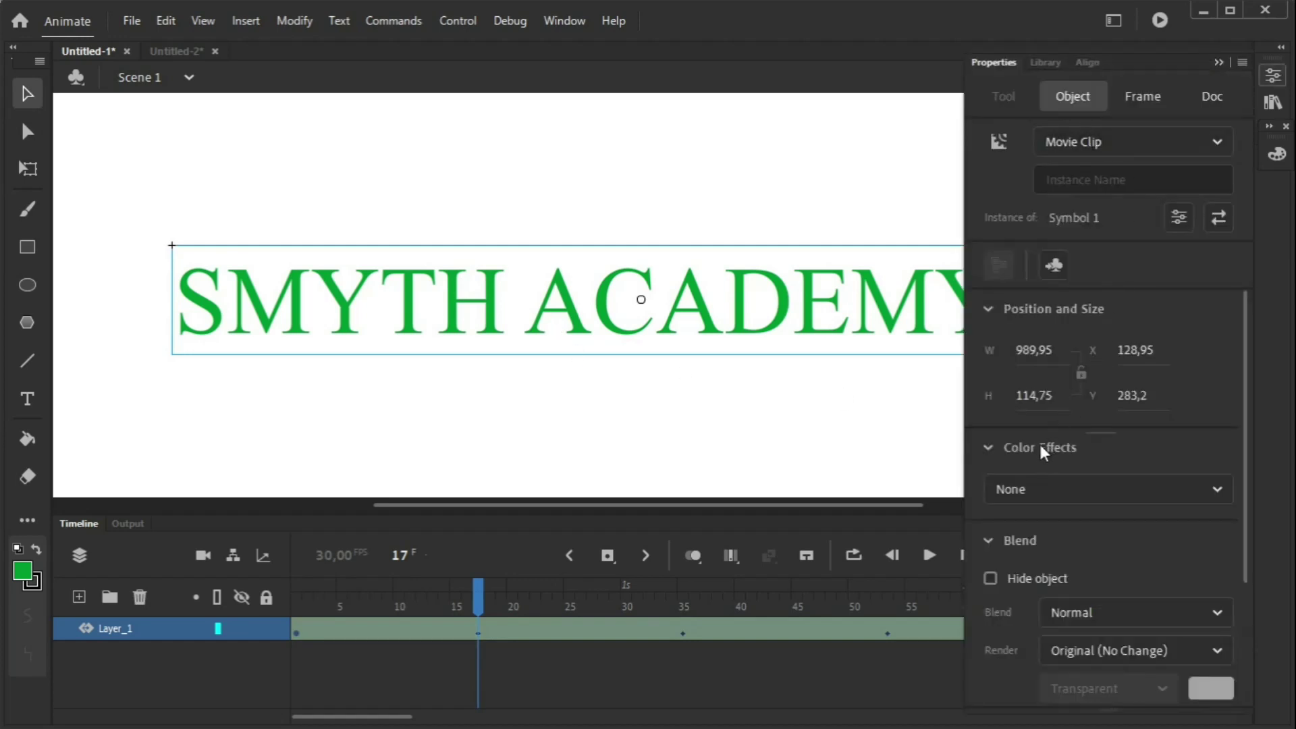
click(1041, 491)
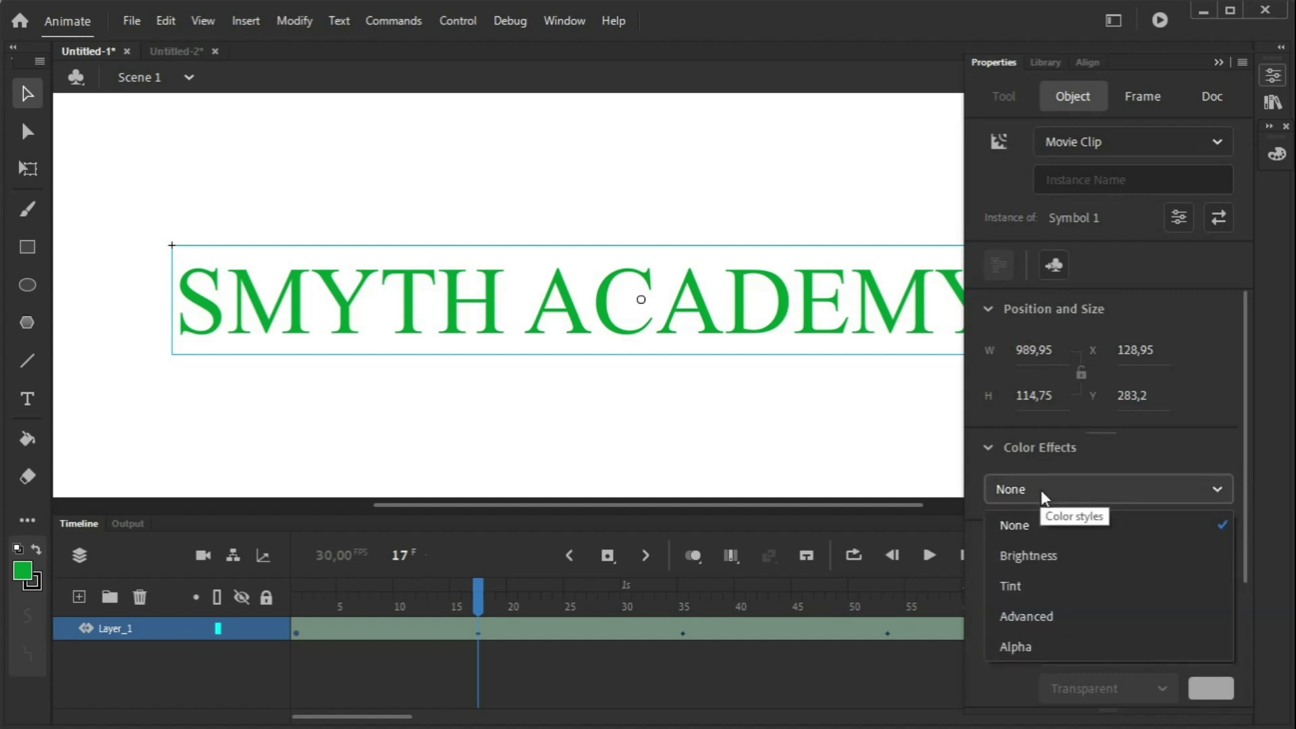
click(1035, 647)
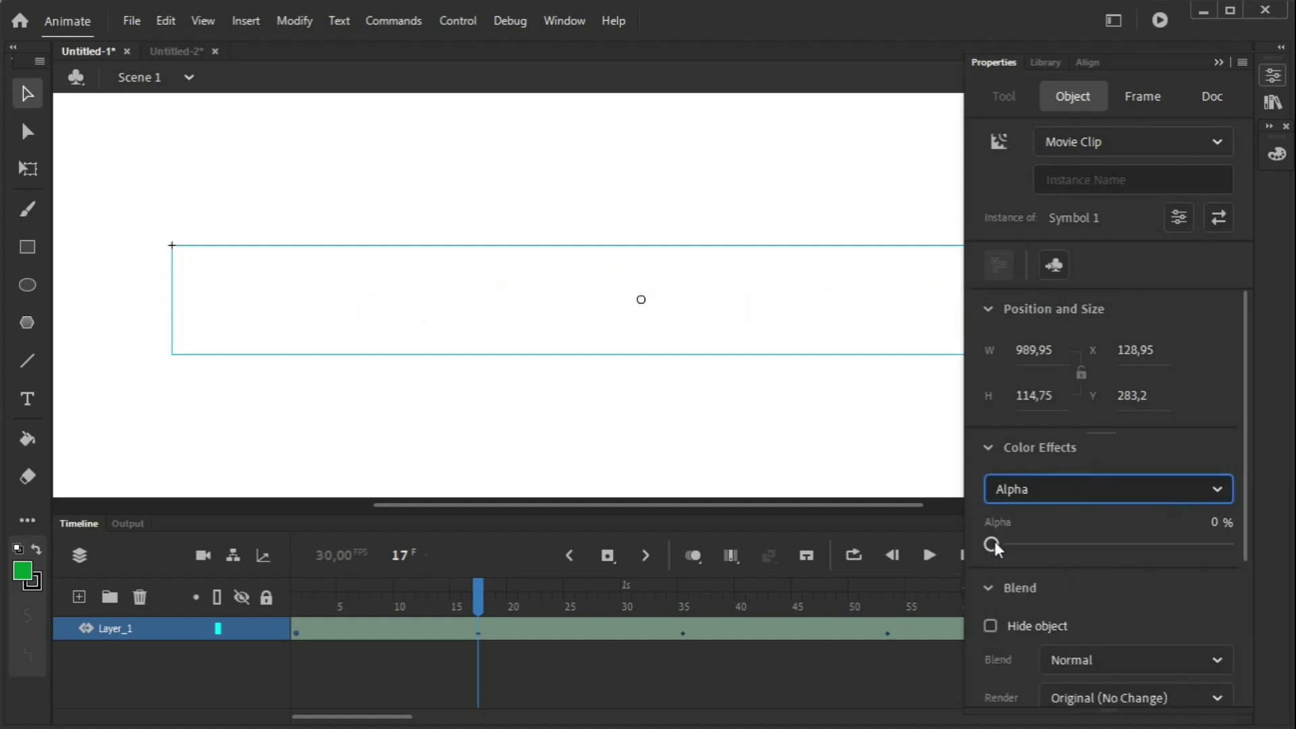
drag(994, 544, 1234, 552)
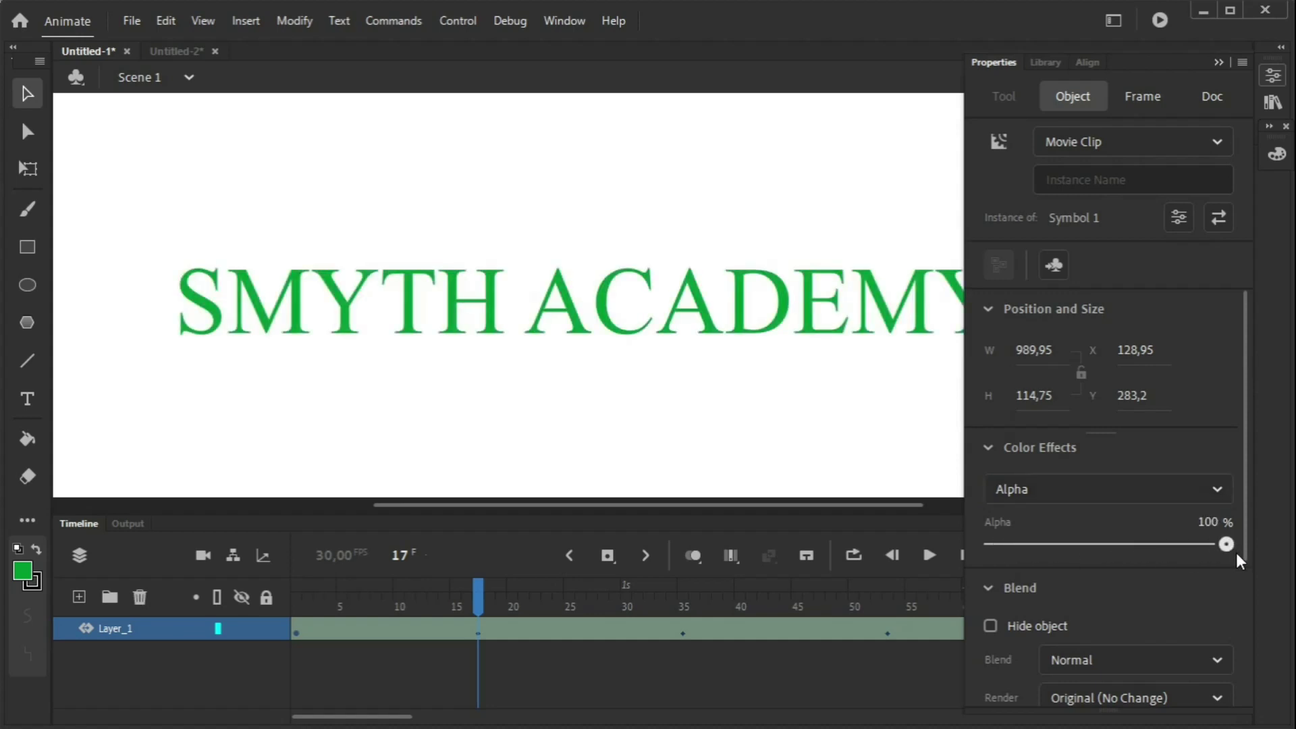
drag(1237, 553, 1111, 546)
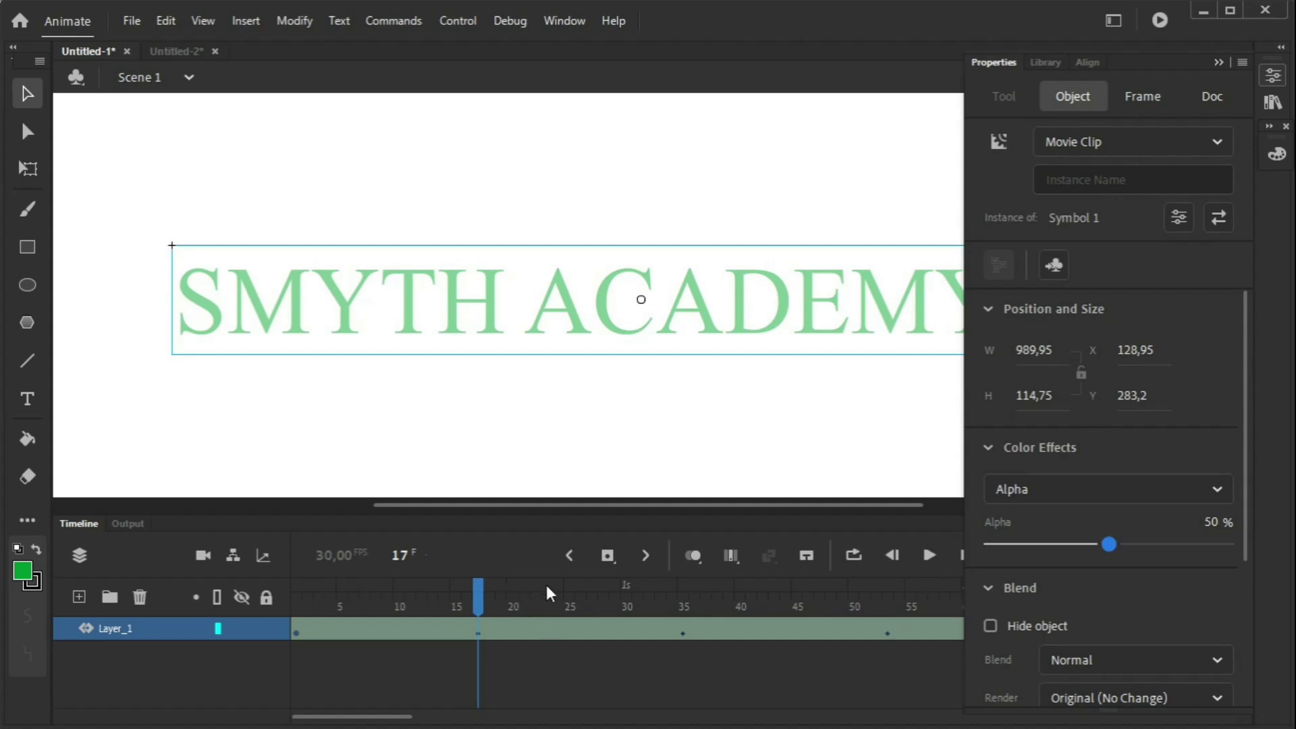
key(Return)
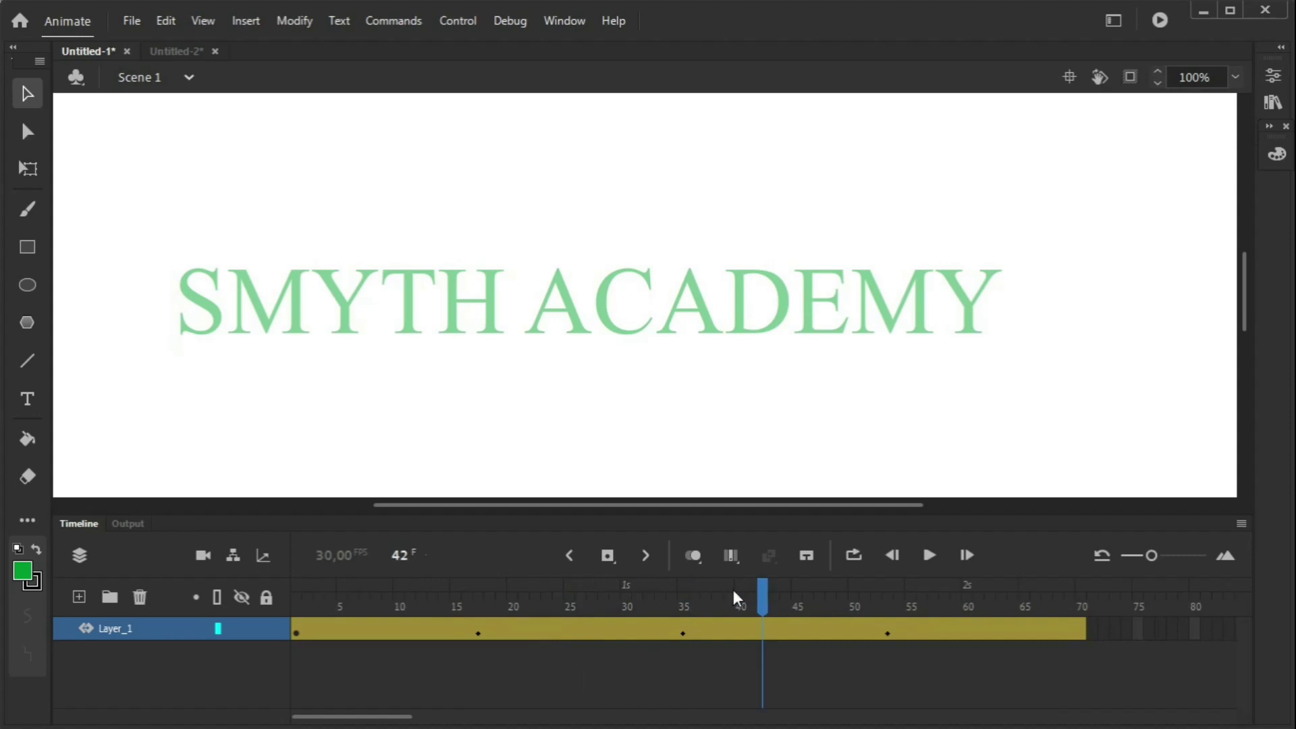
- Set the SMYTH ACADEMY text's alpha to 0% at frame 1
click(301, 596)
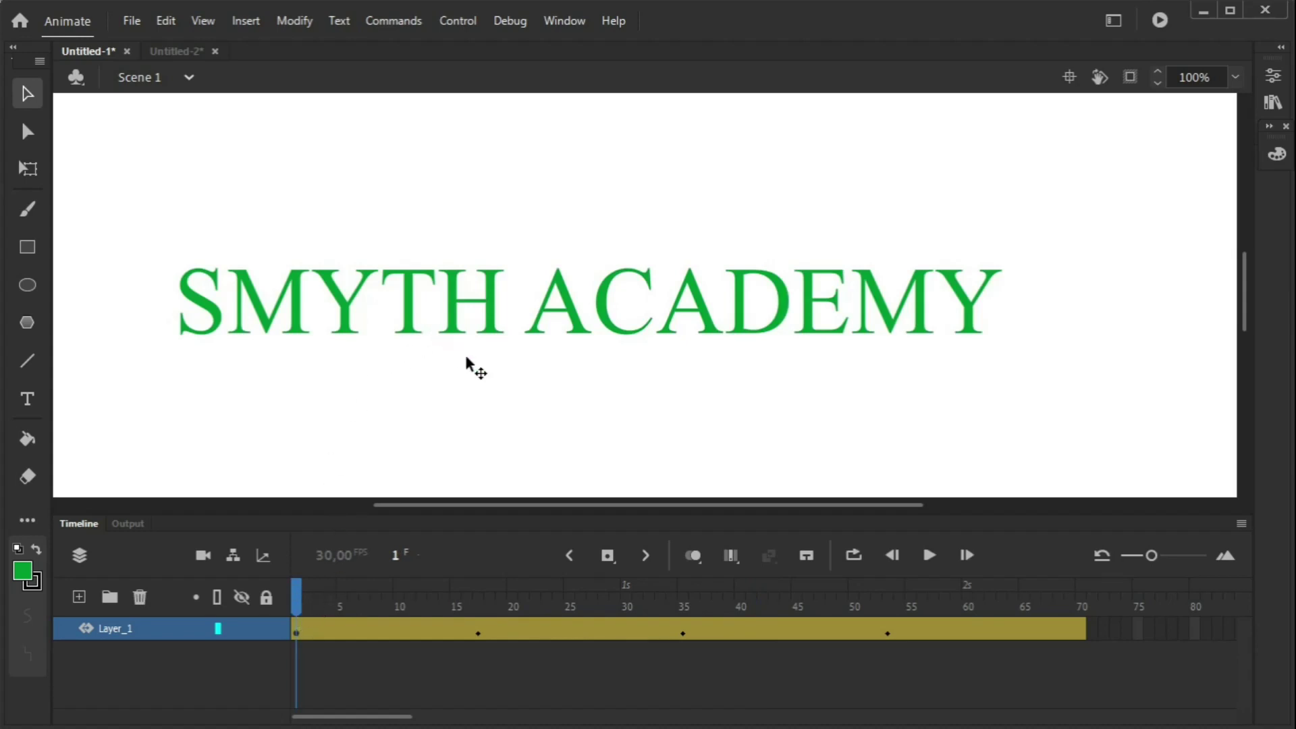
click(1273, 76)
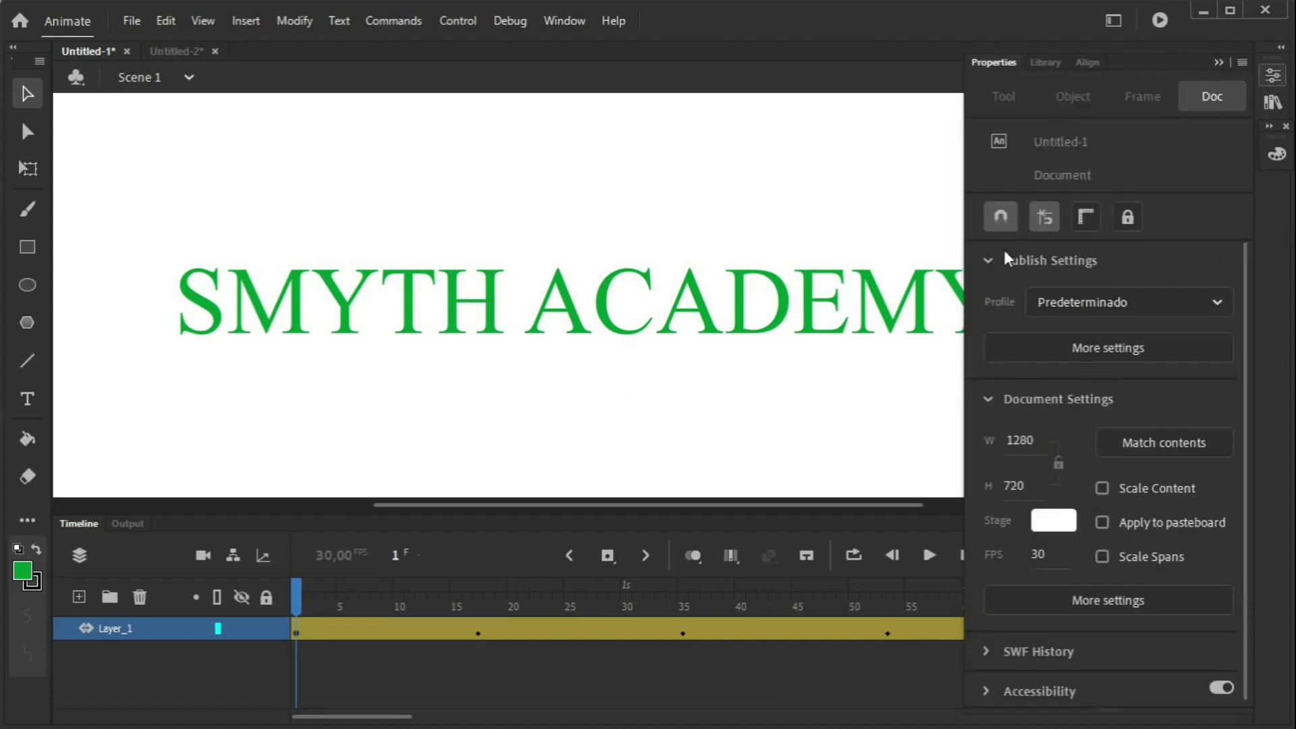
click(891, 309)
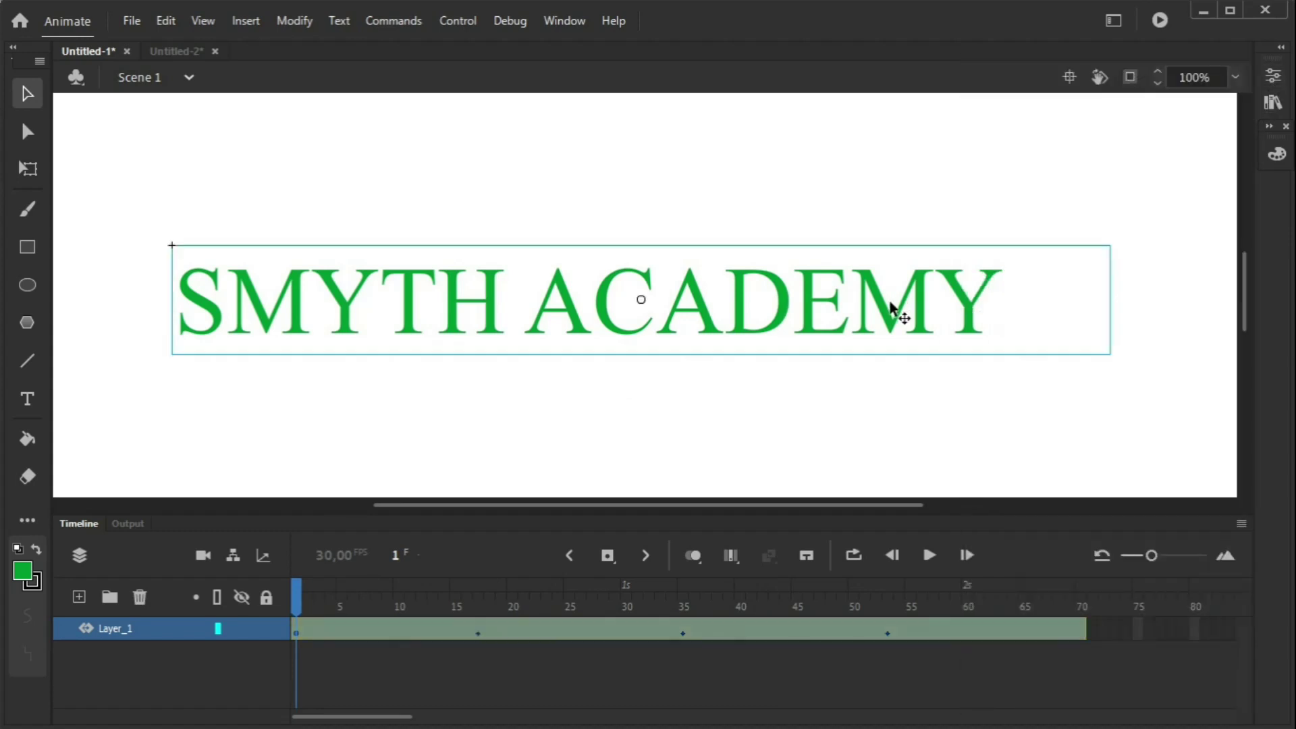
click(1278, 81)
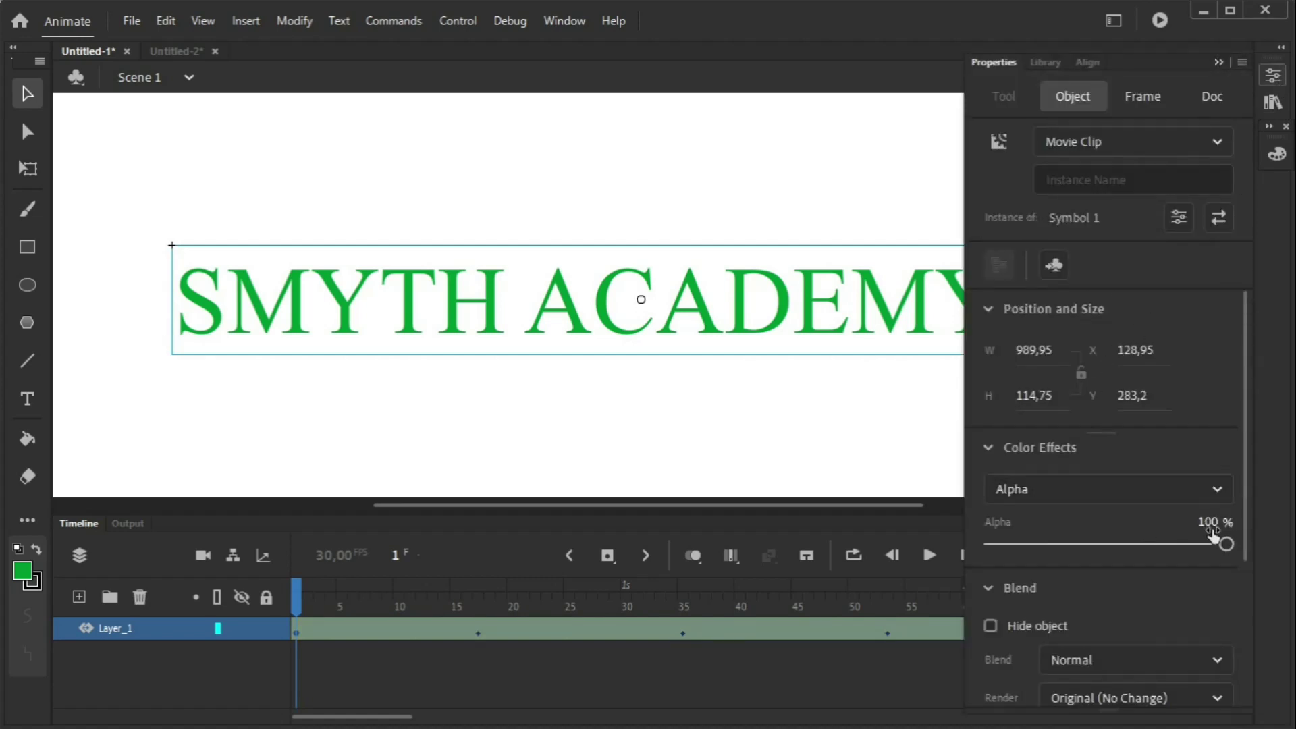
drag(1225, 542, 986, 544)
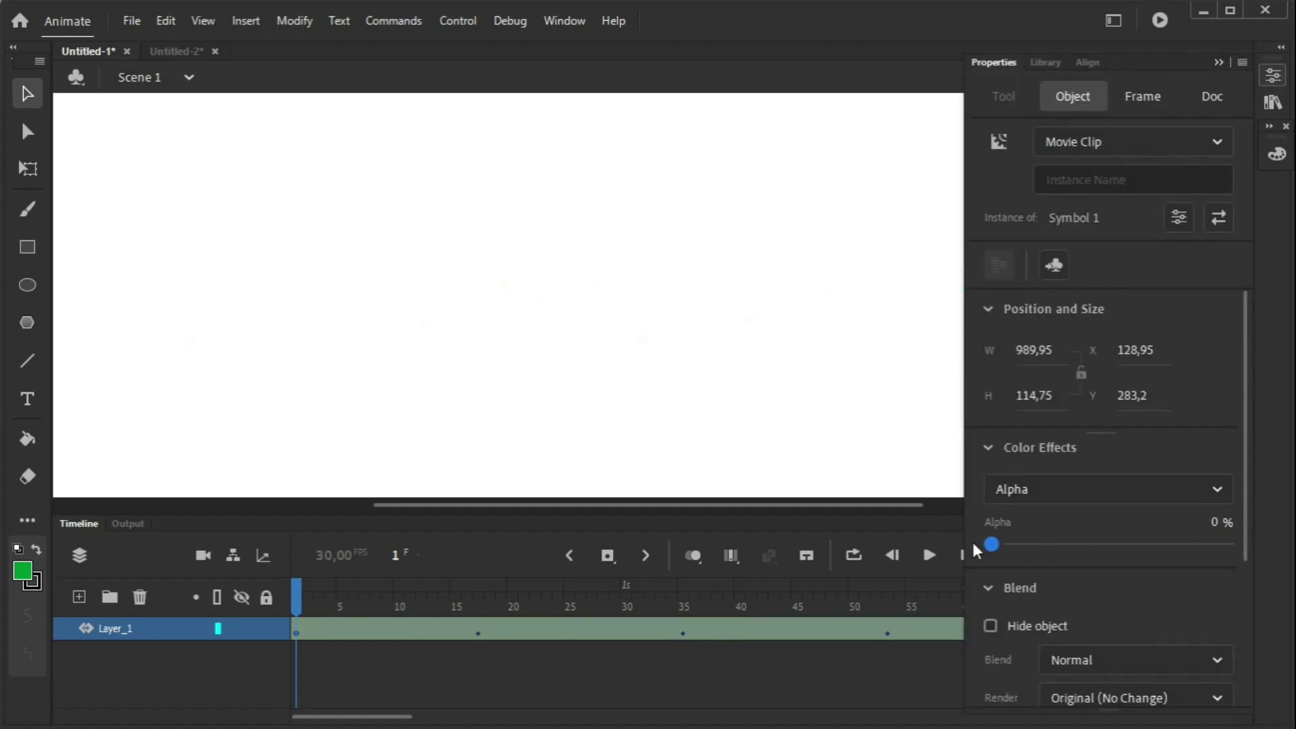
- Make the text 100% opaque at frame 35 and scrub the tween to preview the fade-in
click(482, 585)
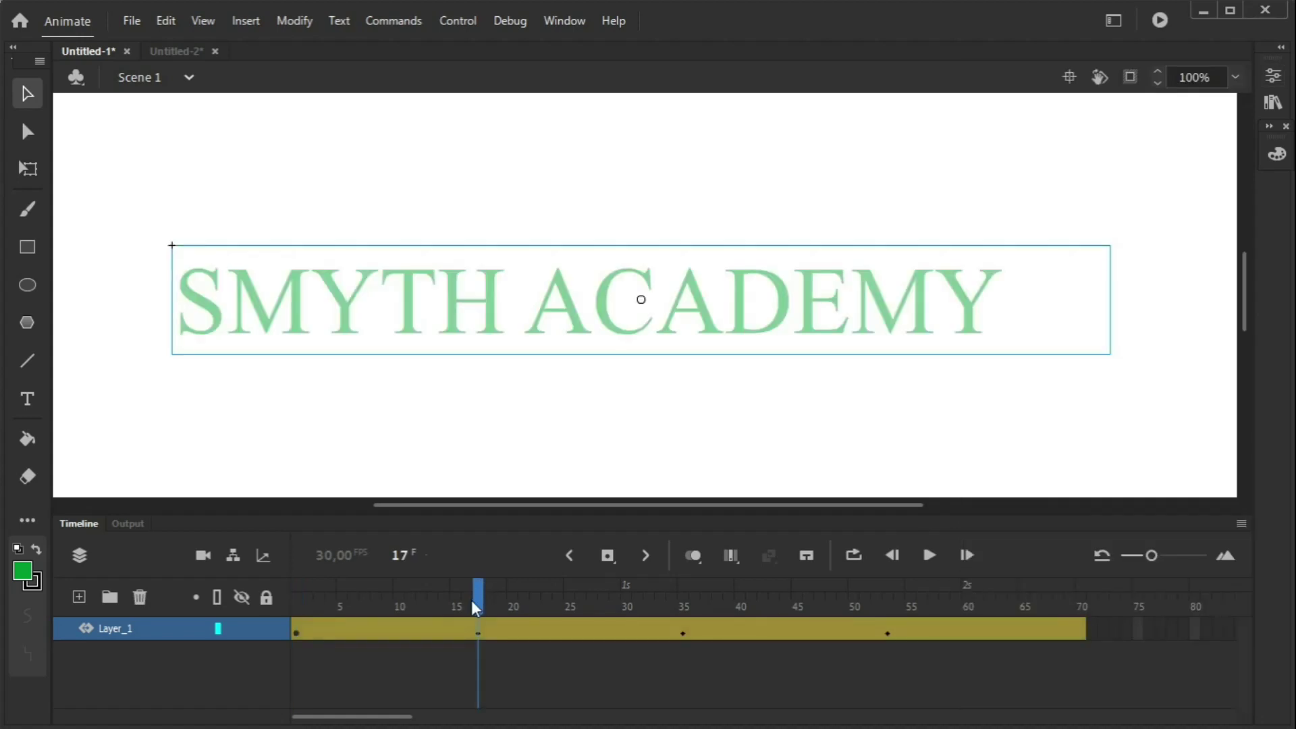
click(686, 589)
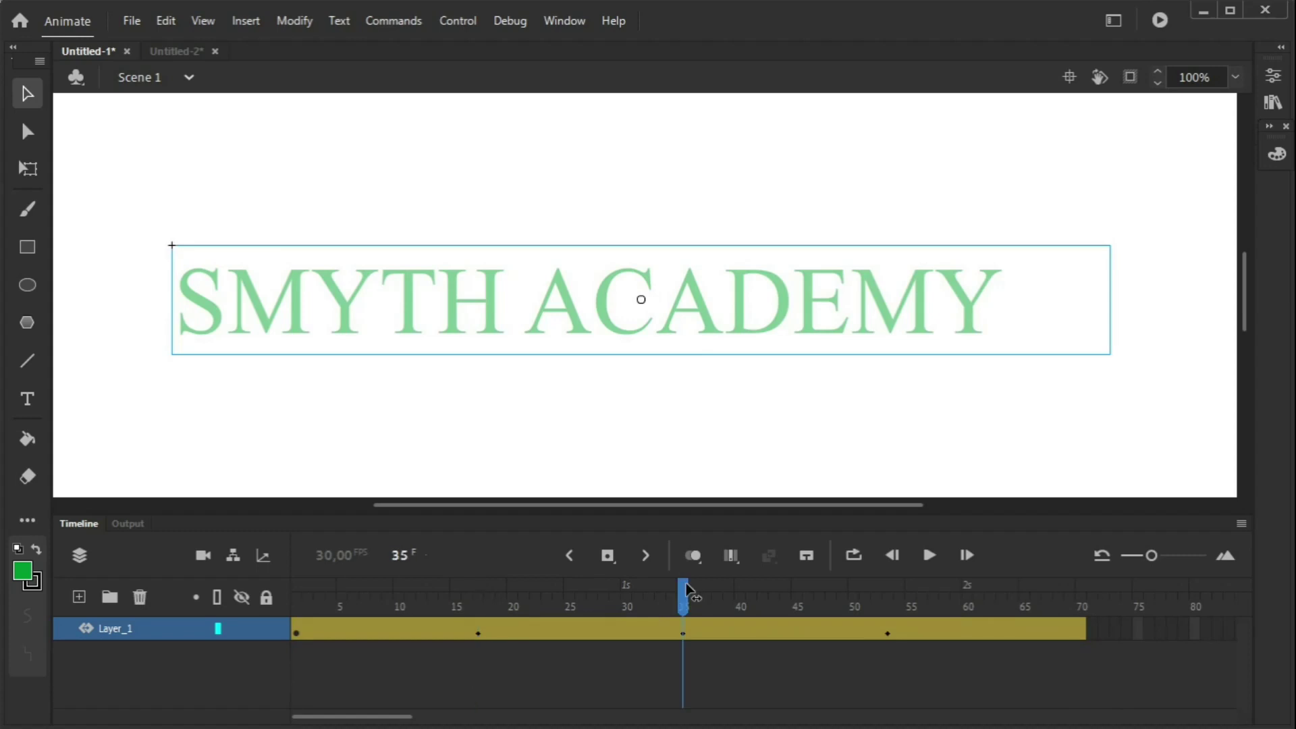
click(1273, 75)
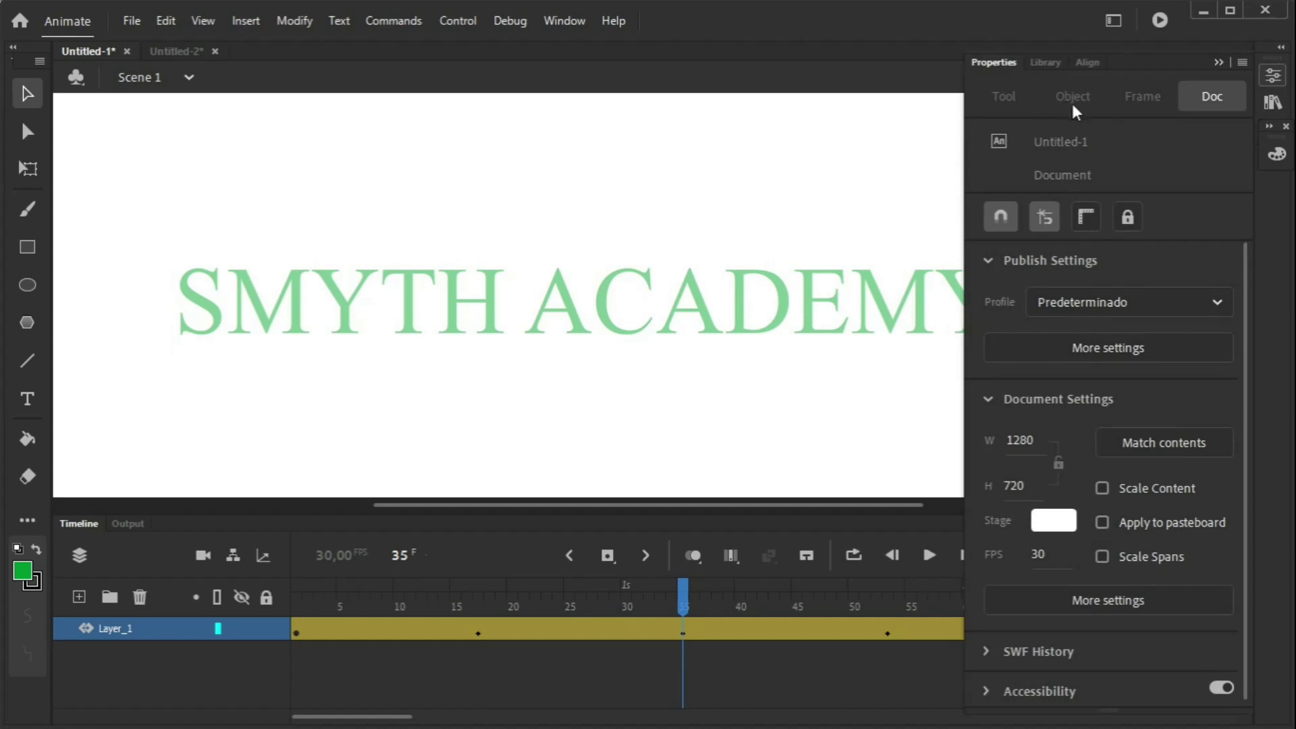
click(823, 332)
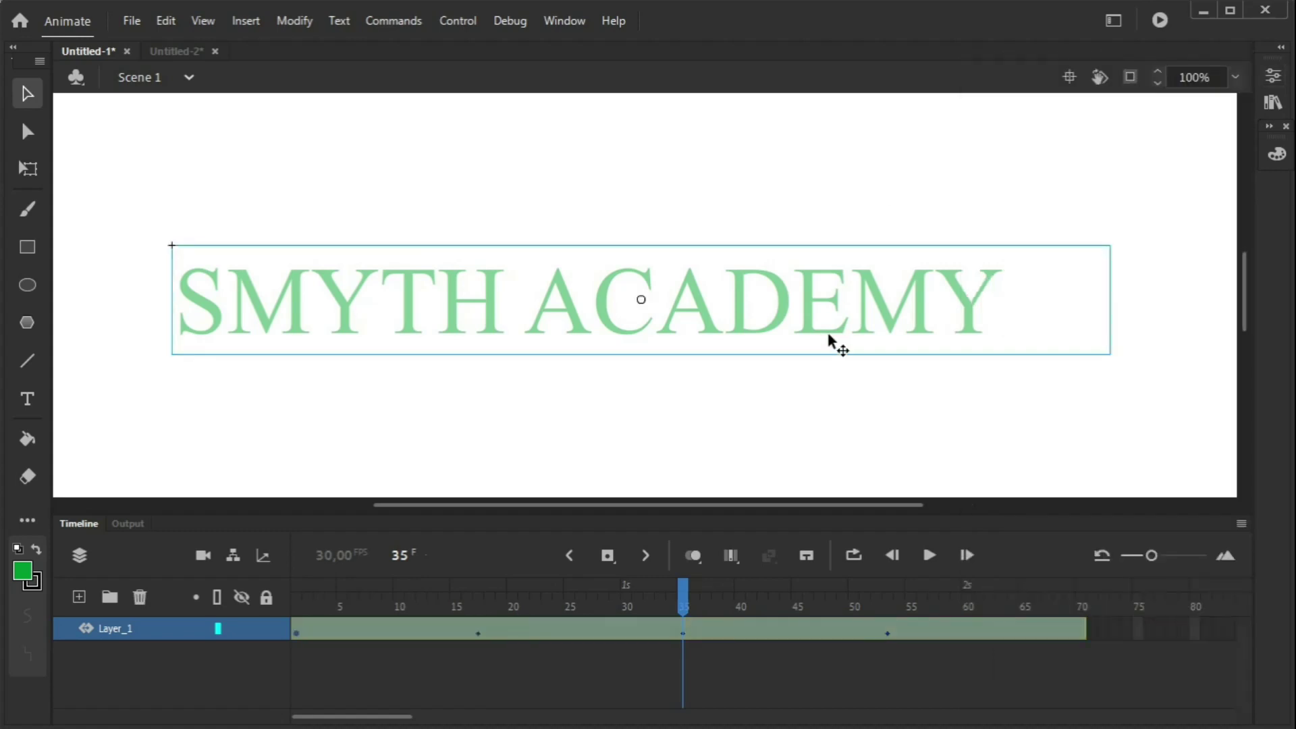
click(1274, 76)
drag(1120, 539, 1262, 540)
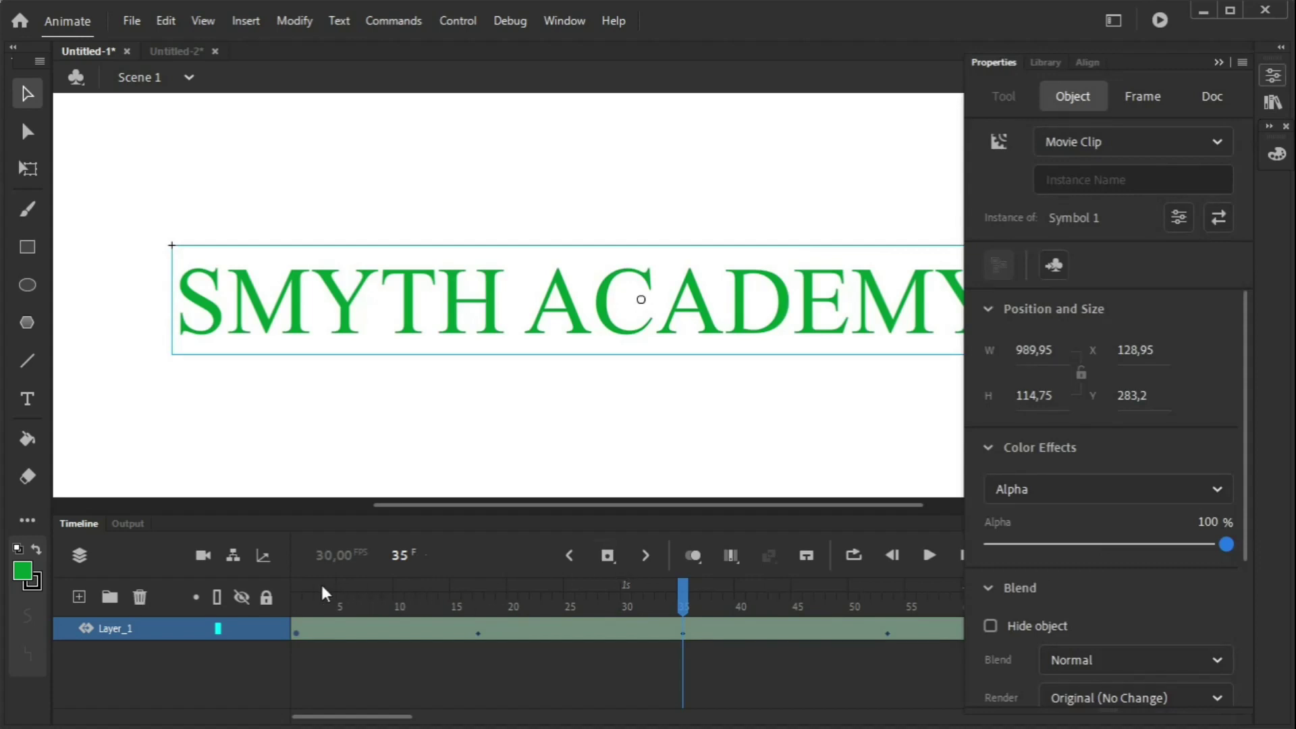
drag(293, 592, 683, 582)
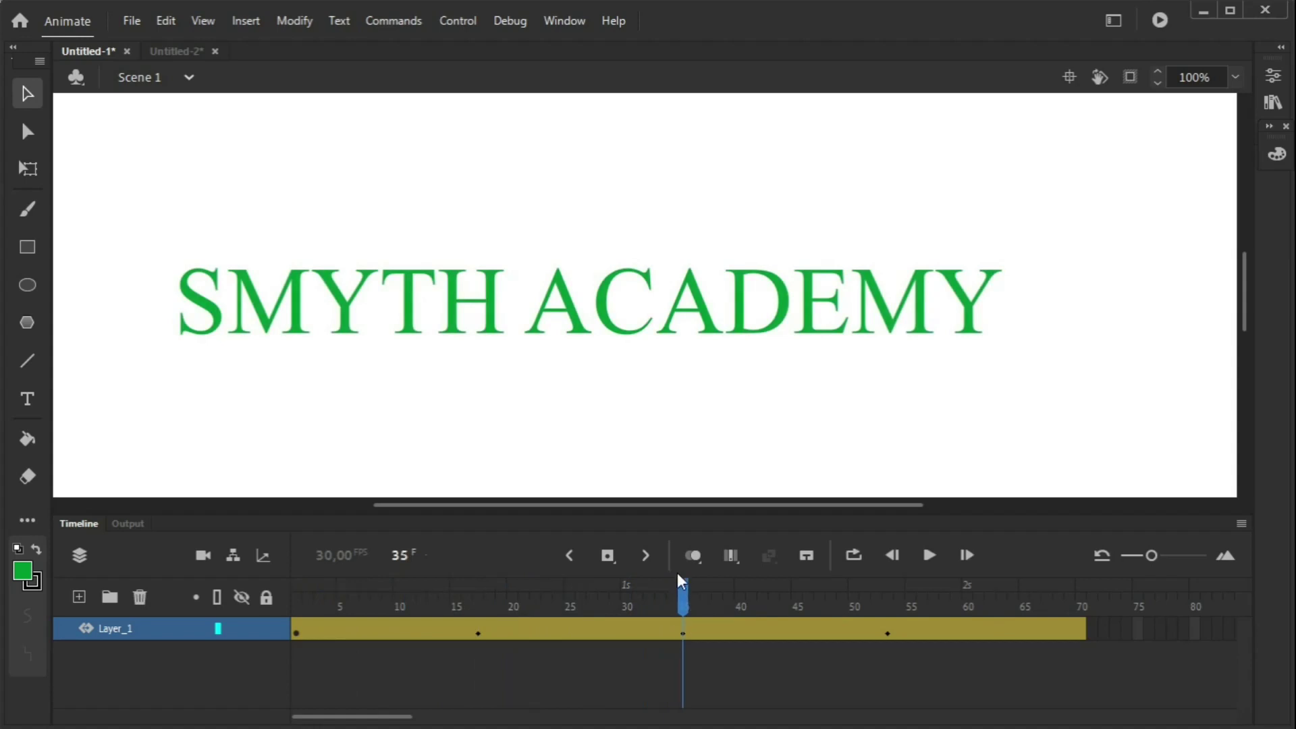
- Set the text's alpha to 50% at frame 53
click(887, 628)
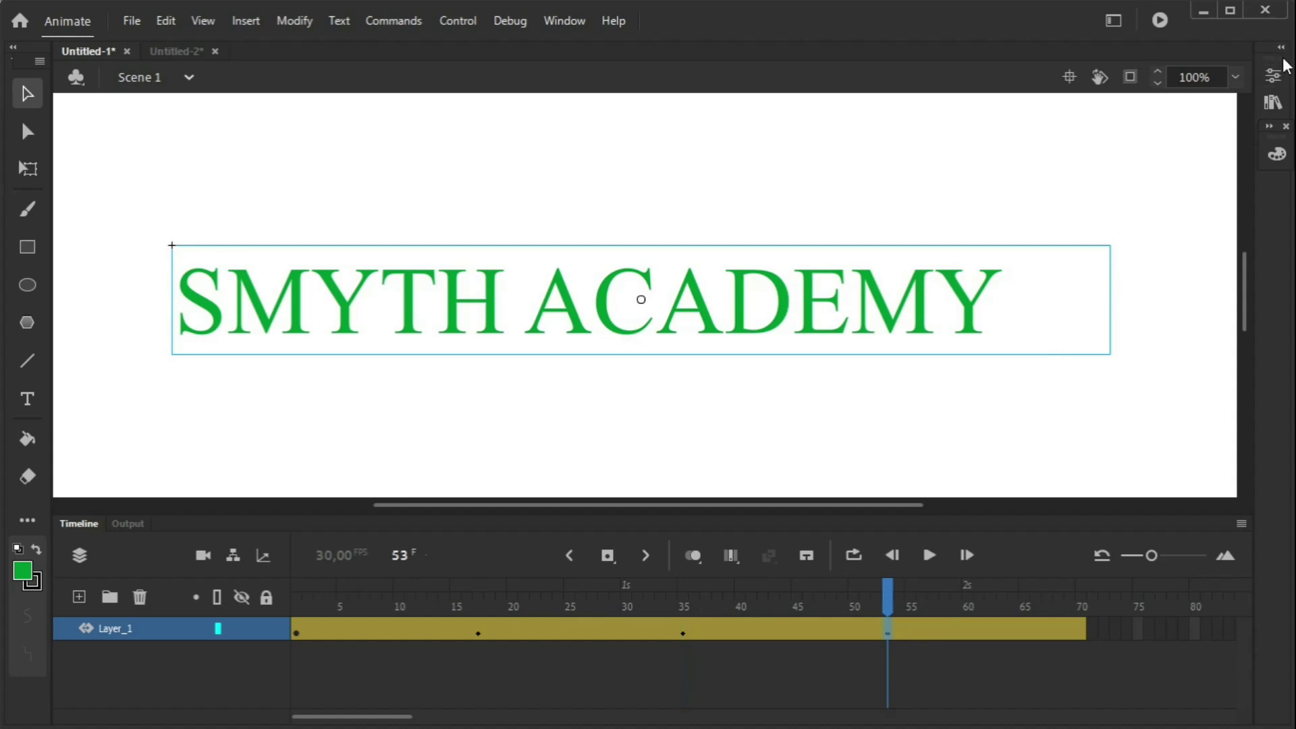
click(1273, 76)
click(1070, 102)
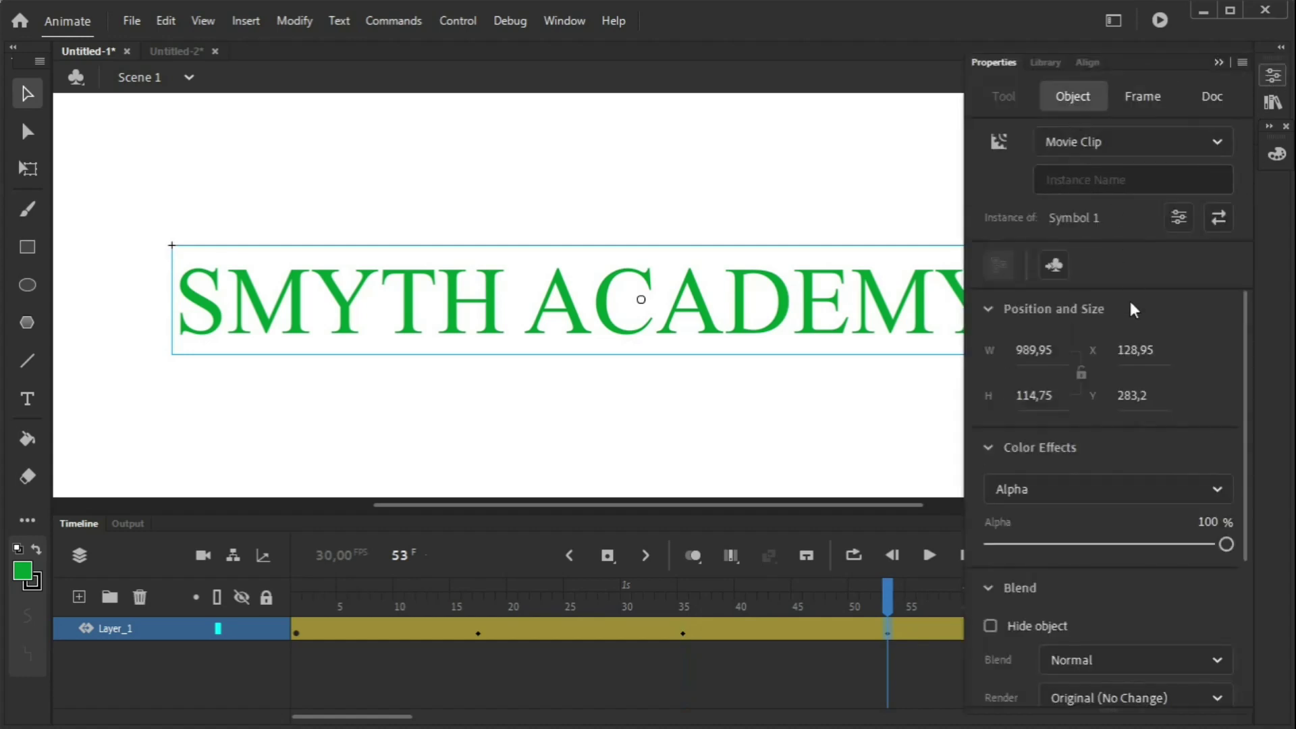
drag(1225, 544, 1105, 549)
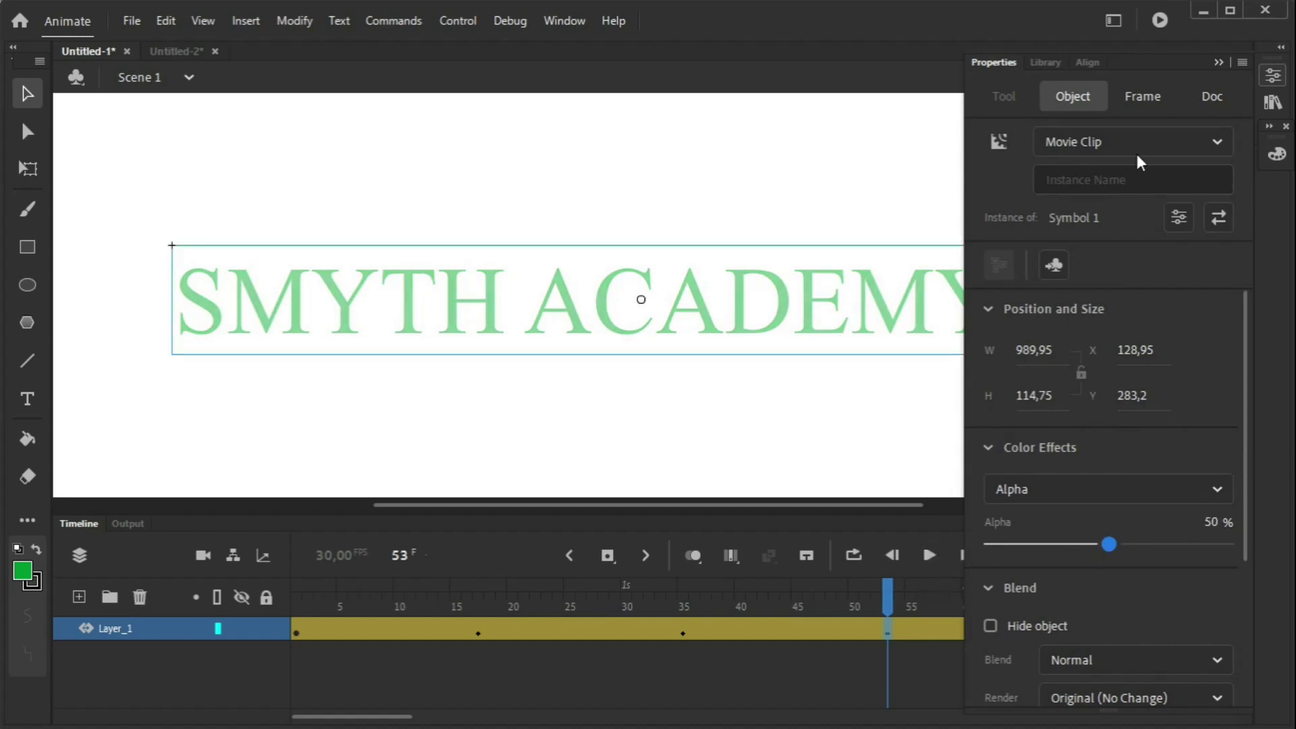
click(1273, 78)
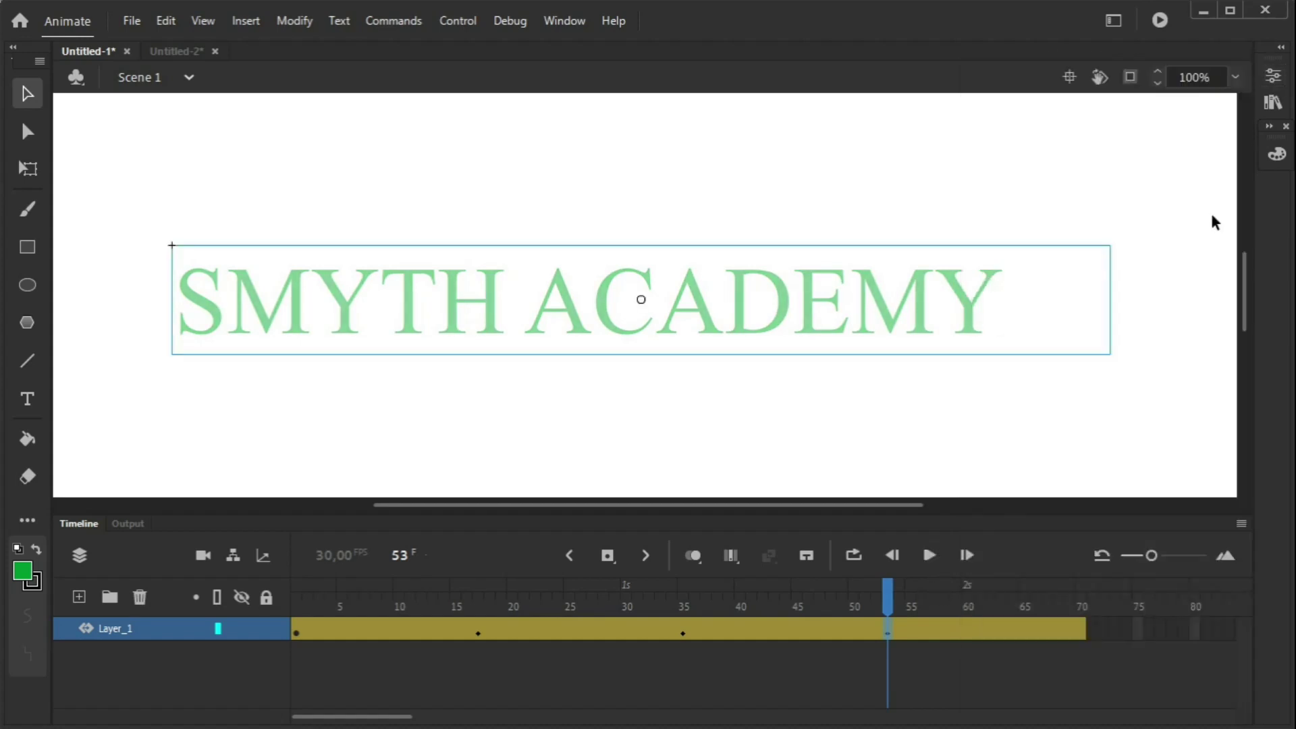
- Fade the SMYTH ACADEMY text to 0% alpha at frame 70
click(1084, 595)
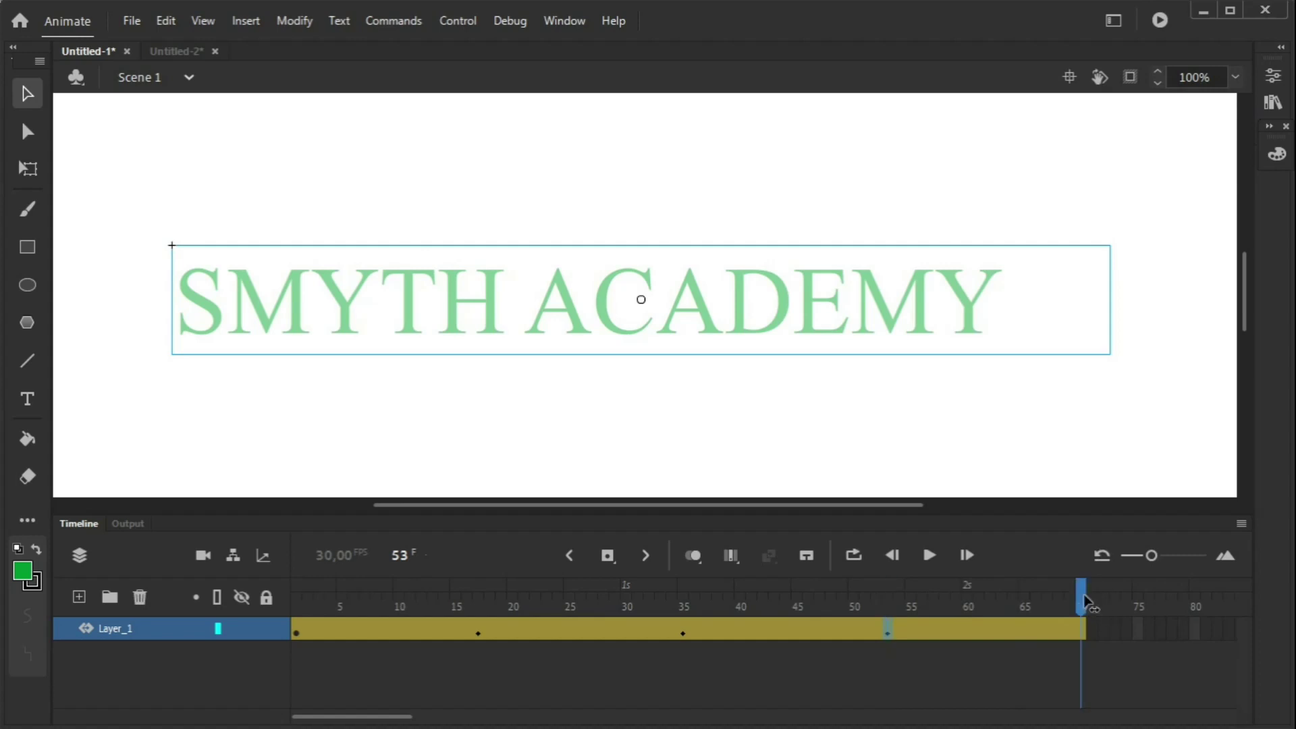
click(1270, 79)
click(1074, 96)
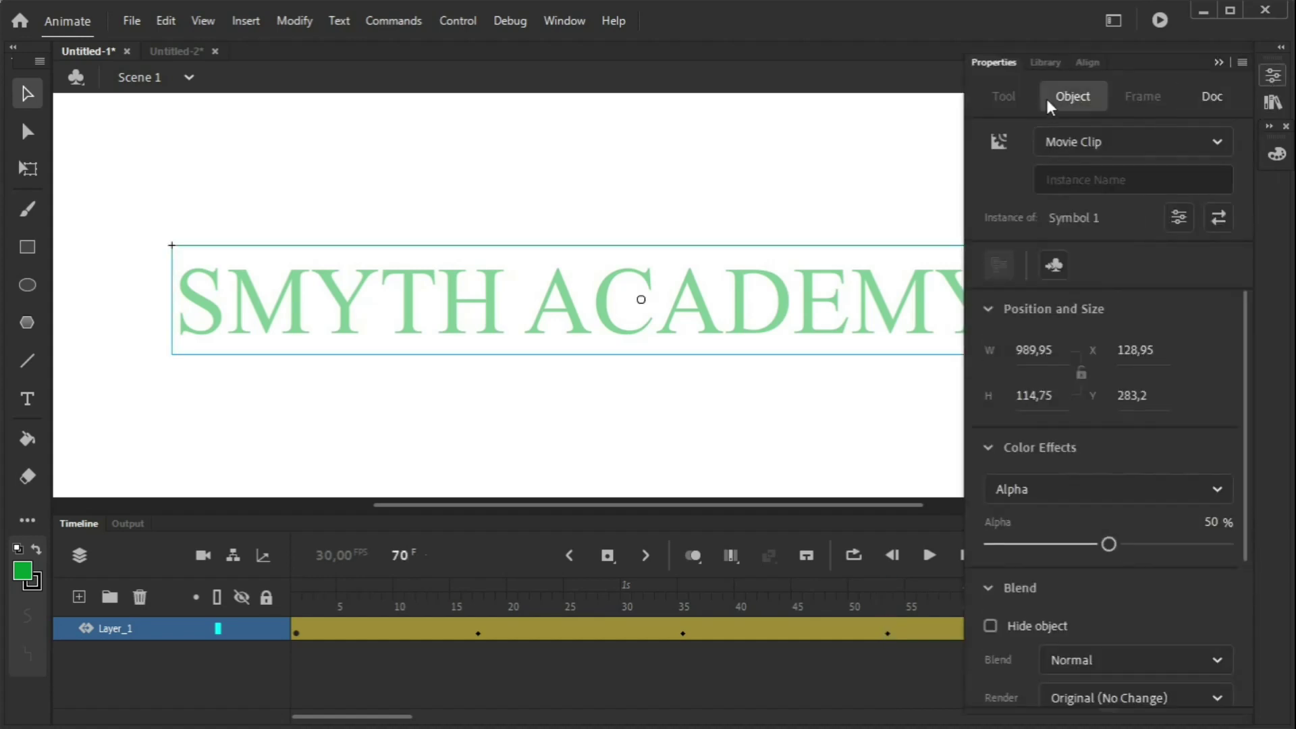
drag(1116, 548, 913, 562)
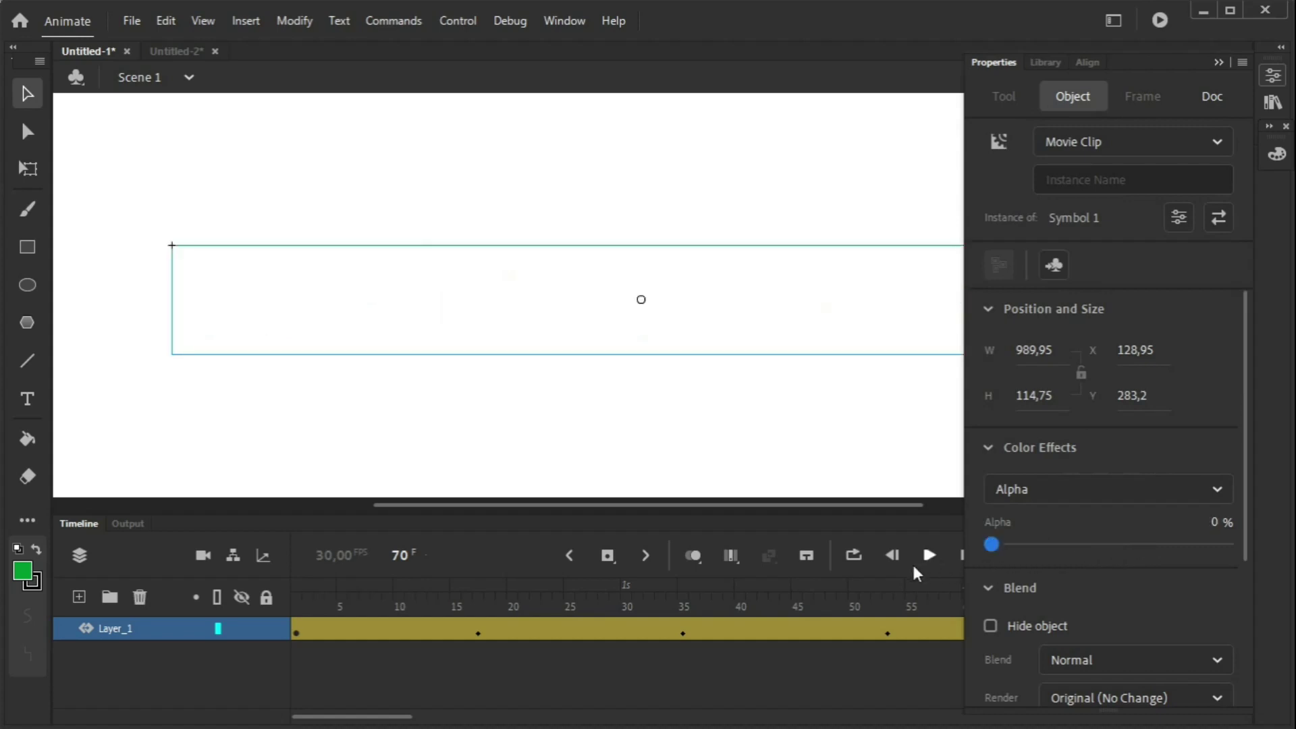
click(1274, 75)
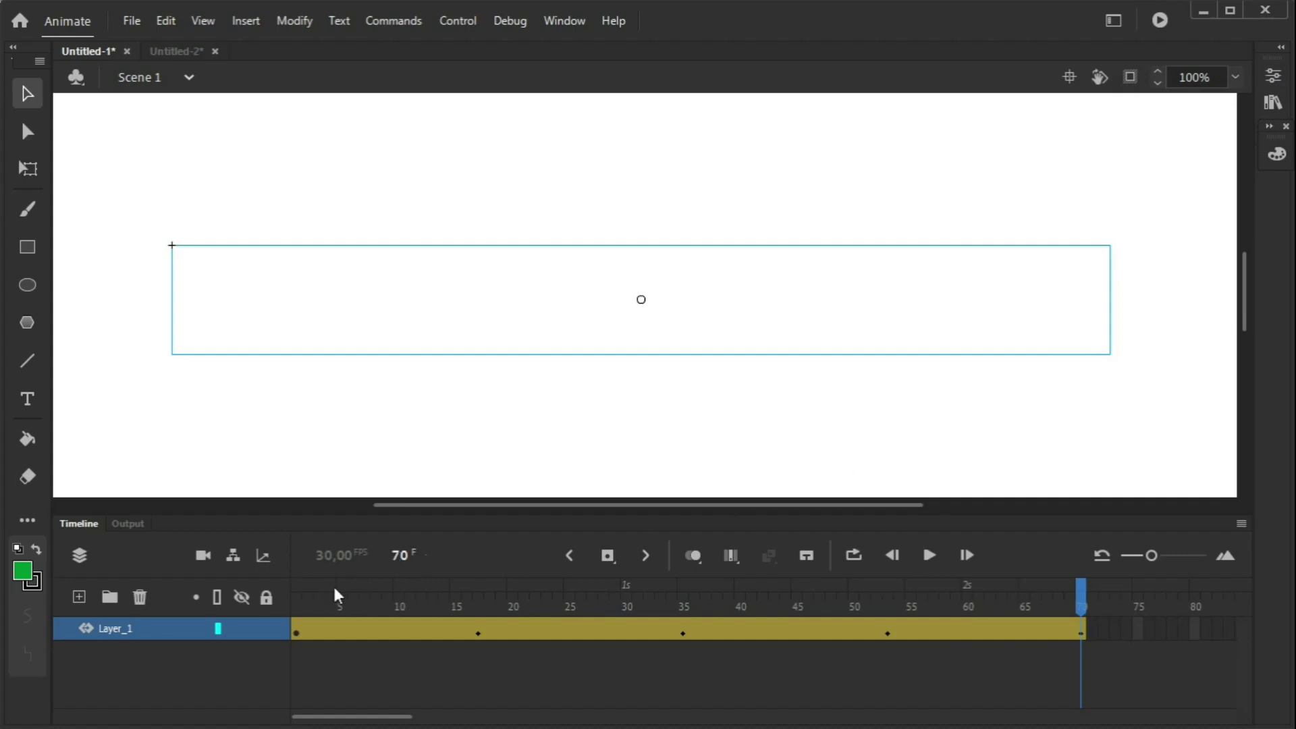
click(297, 586)
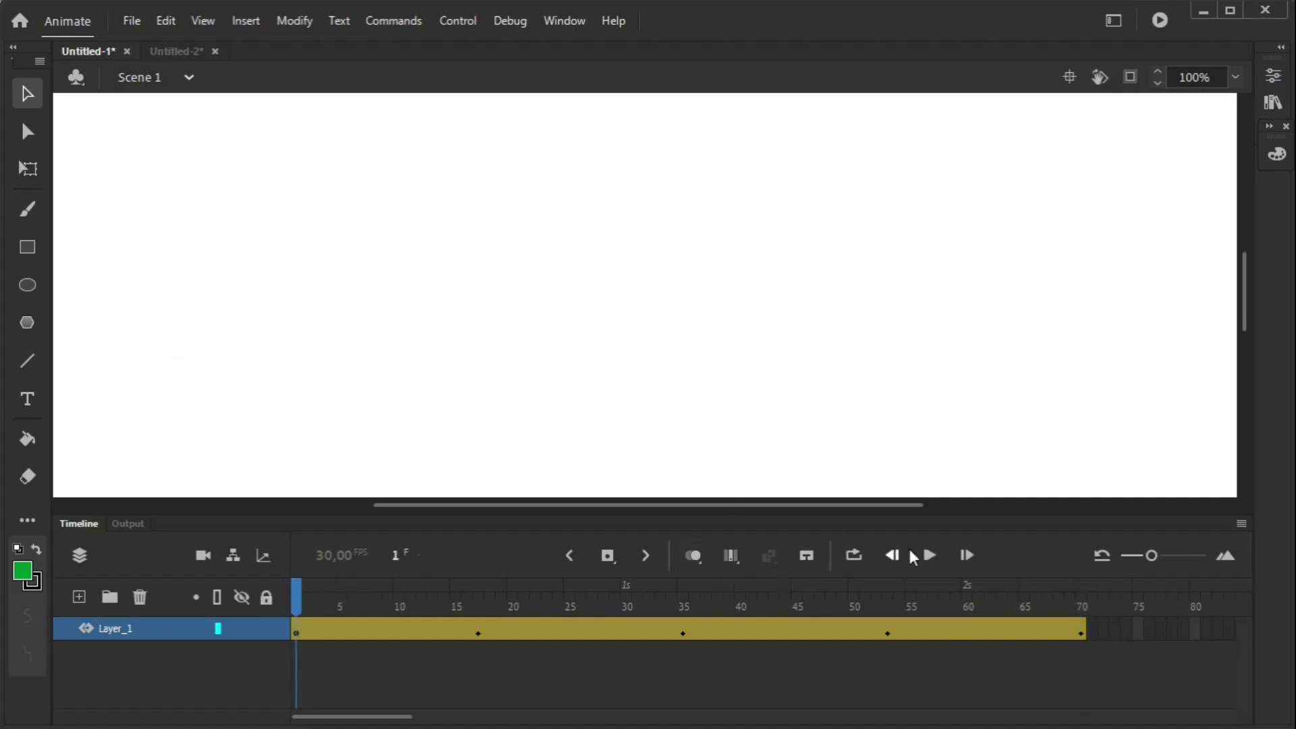
click(921, 554)
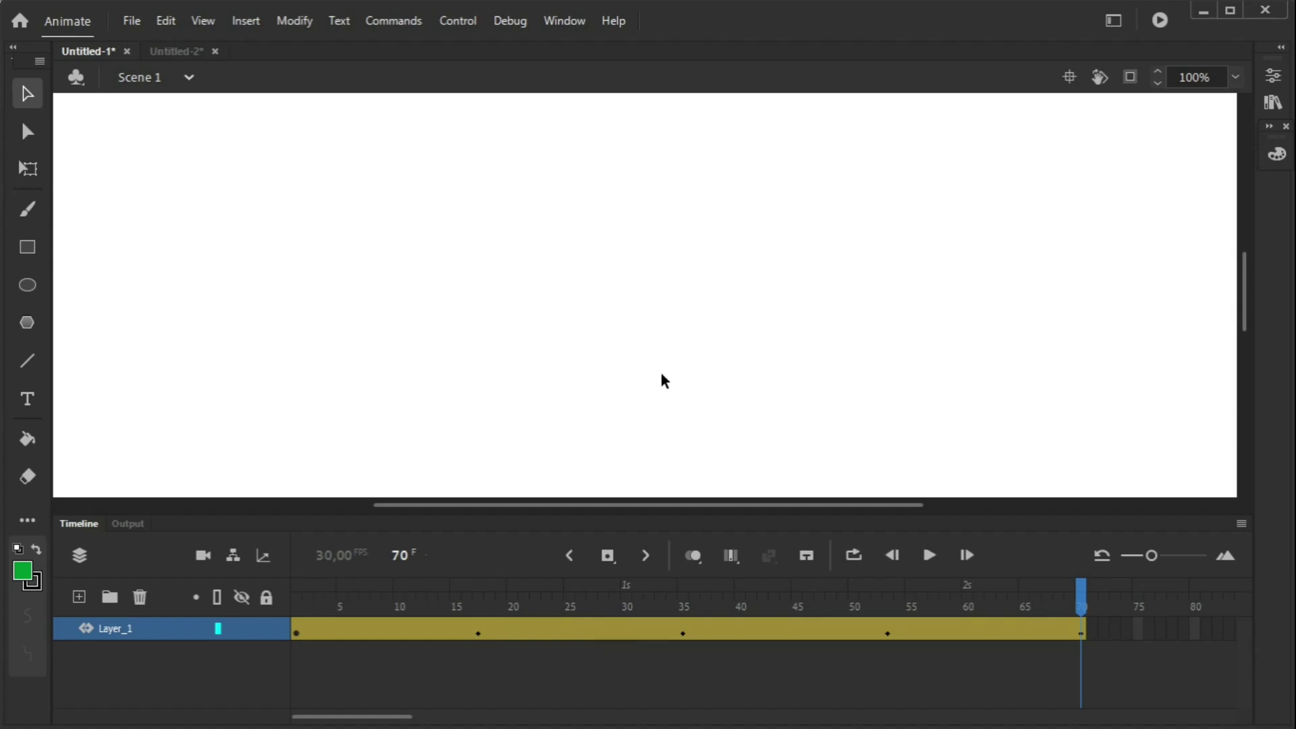
- In Untitled-2, convert the cougar image into the movie clip symbol Symbol 2
click(172, 54)
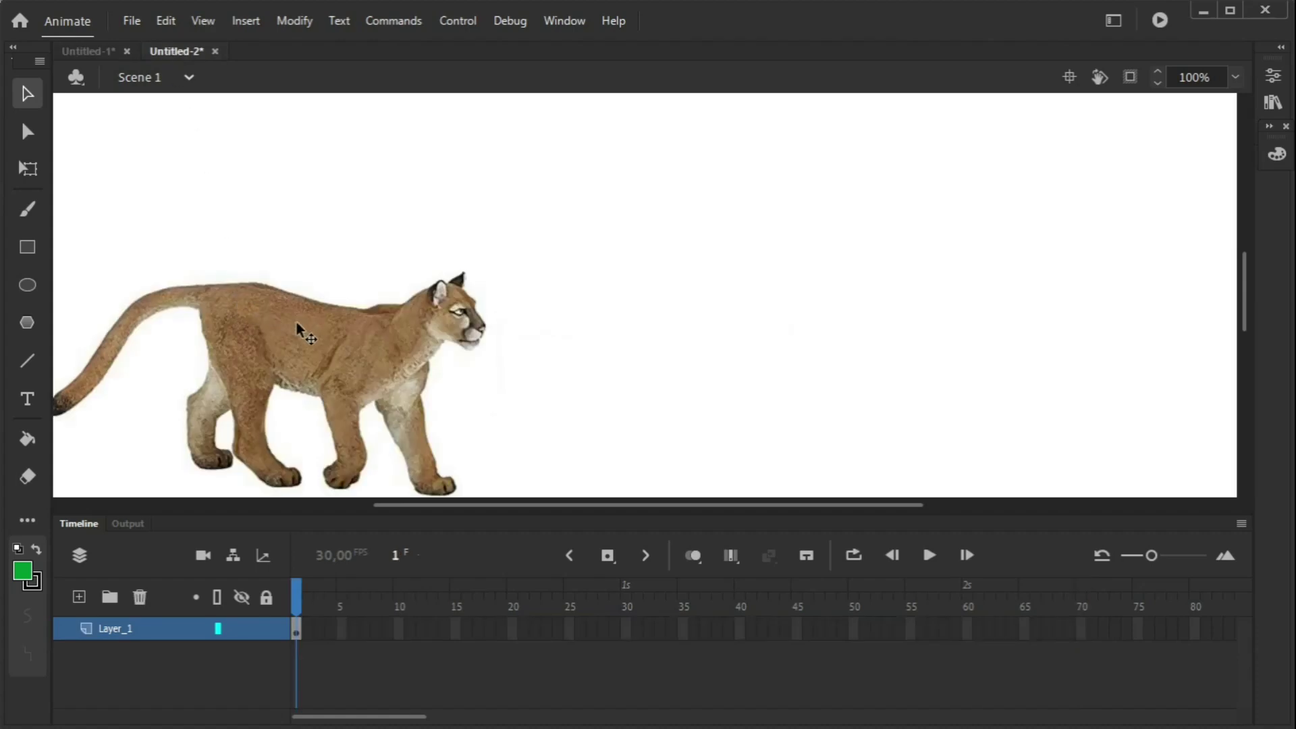
click(290, 338)
right_click(290, 338)
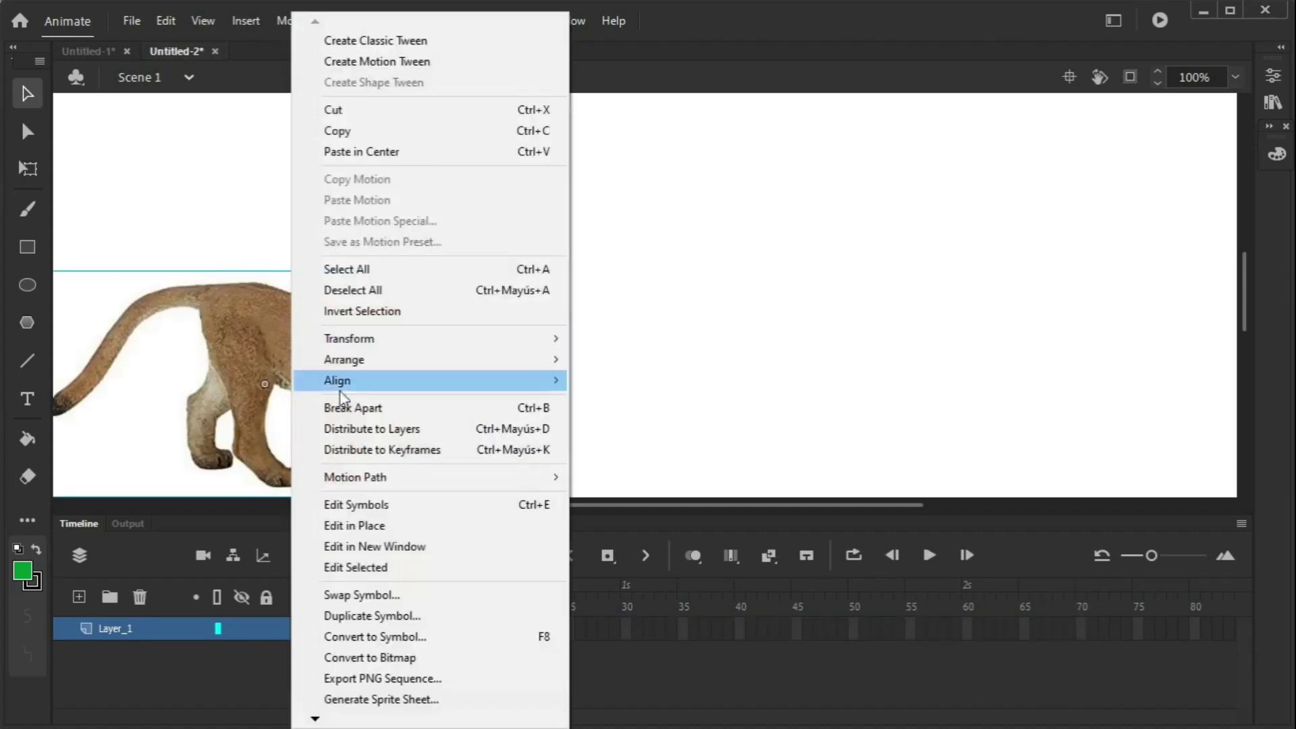
click(363, 634)
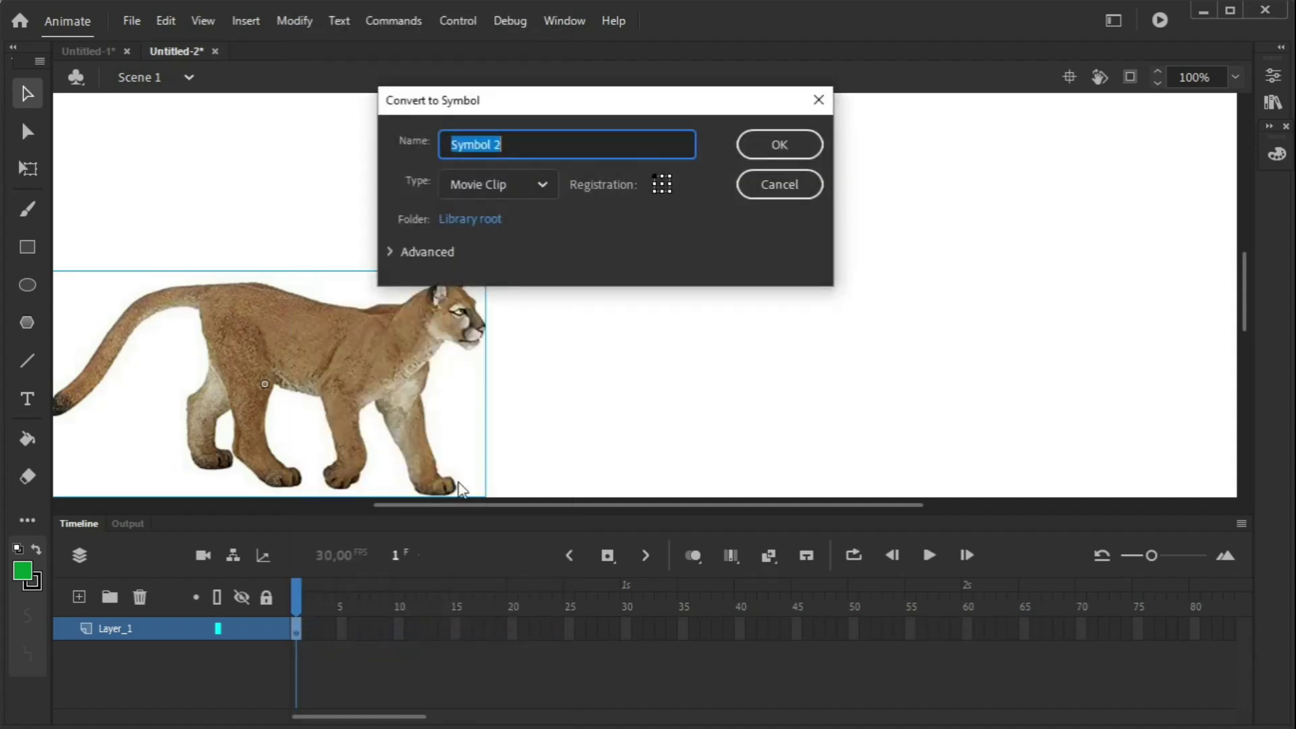
click(756, 135)
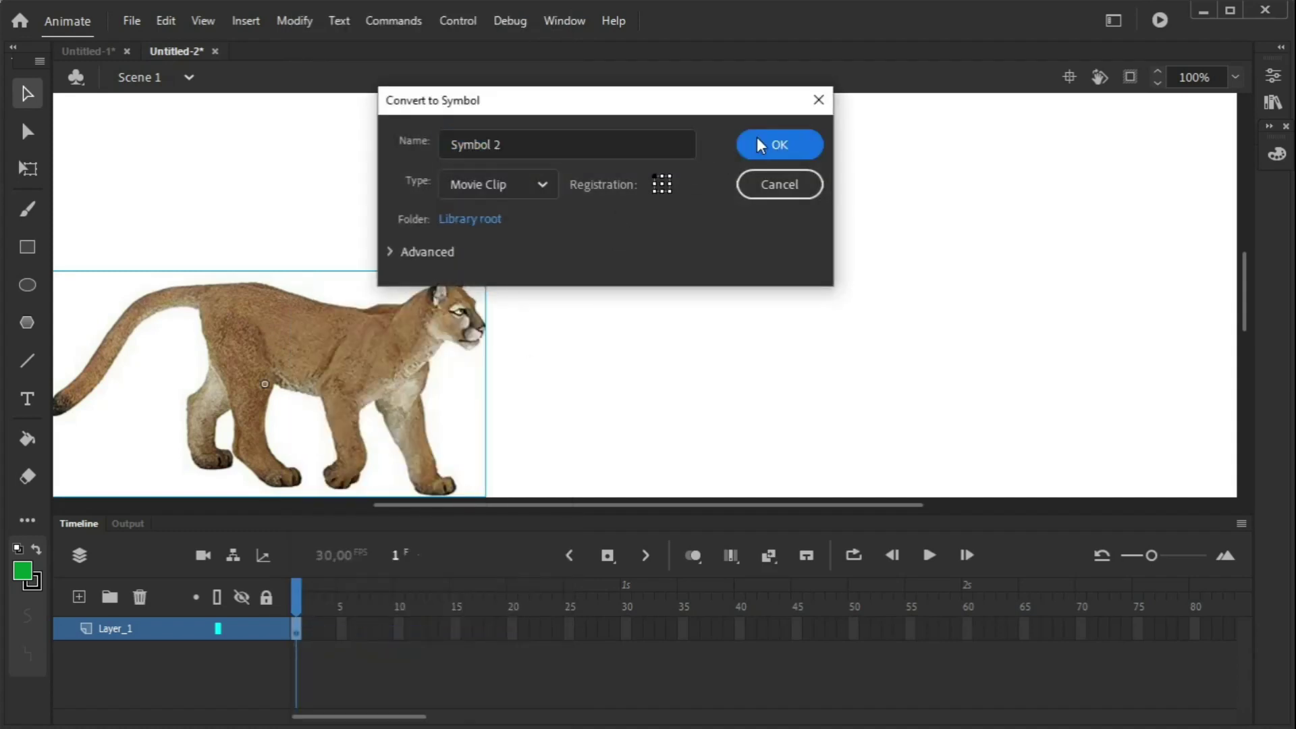
- Motion-tween the cougar to the upper right at frame 30 along a downward-curved path
right_click(371, 341)
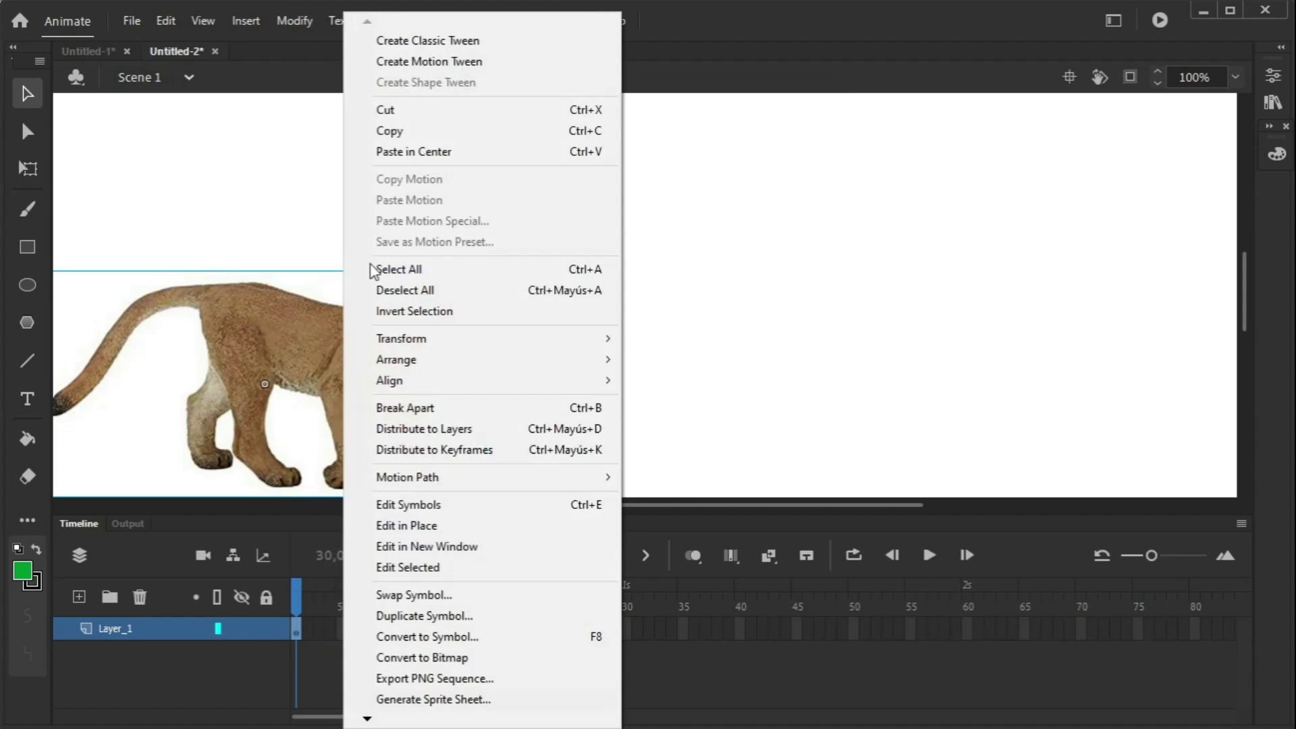
click(430, 63)
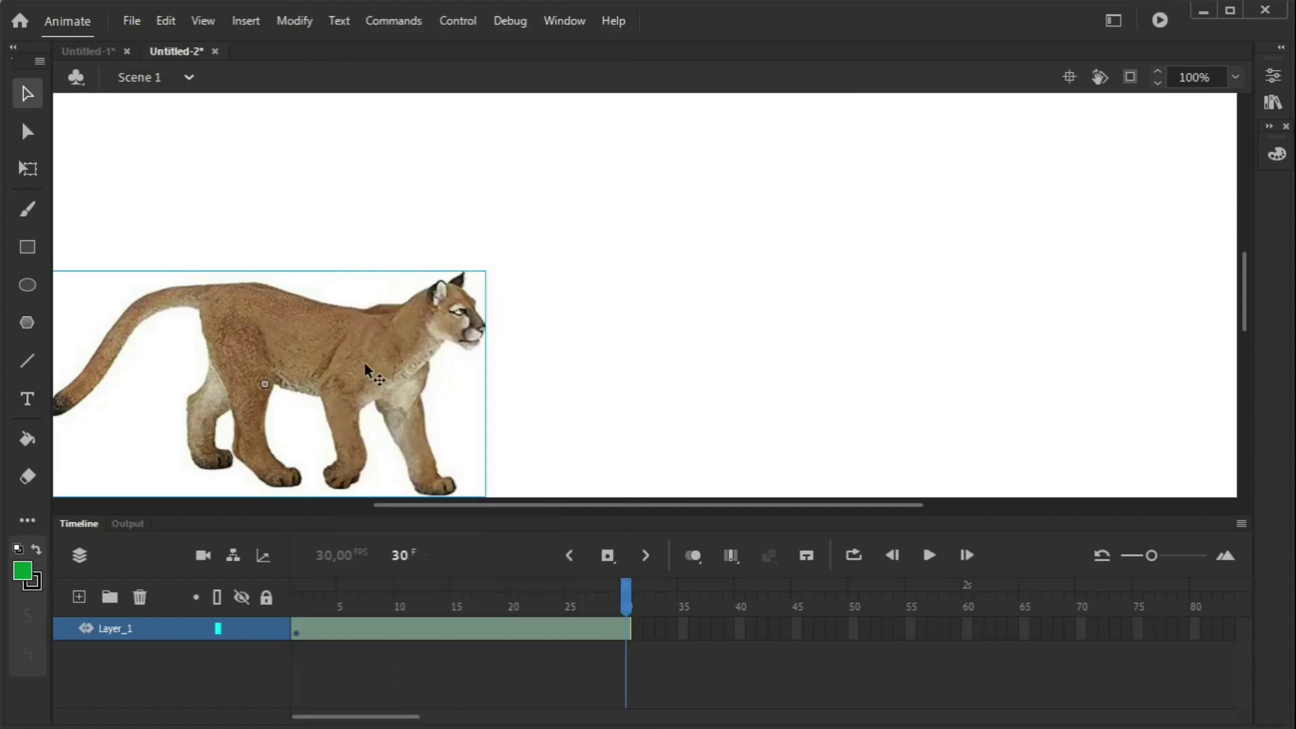
drag(365, 368, 1102, 209)
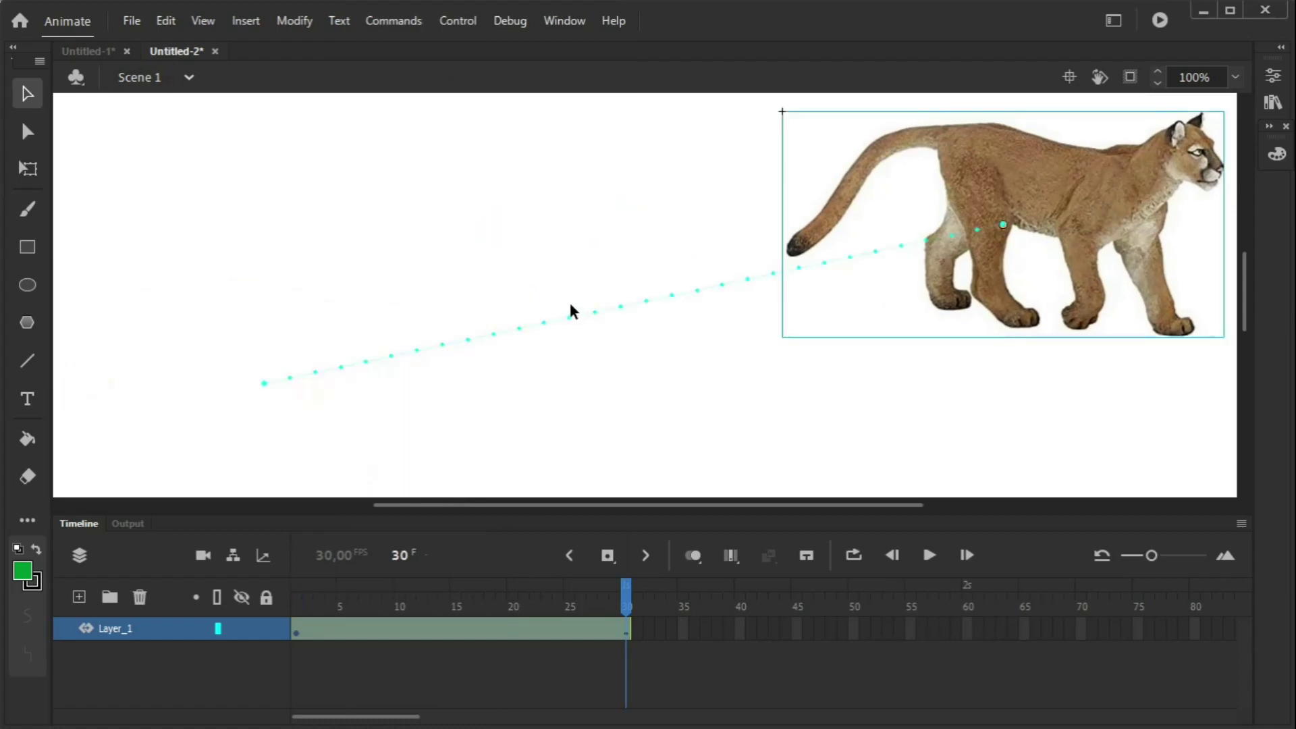
drag(647, 301, 701, 444)
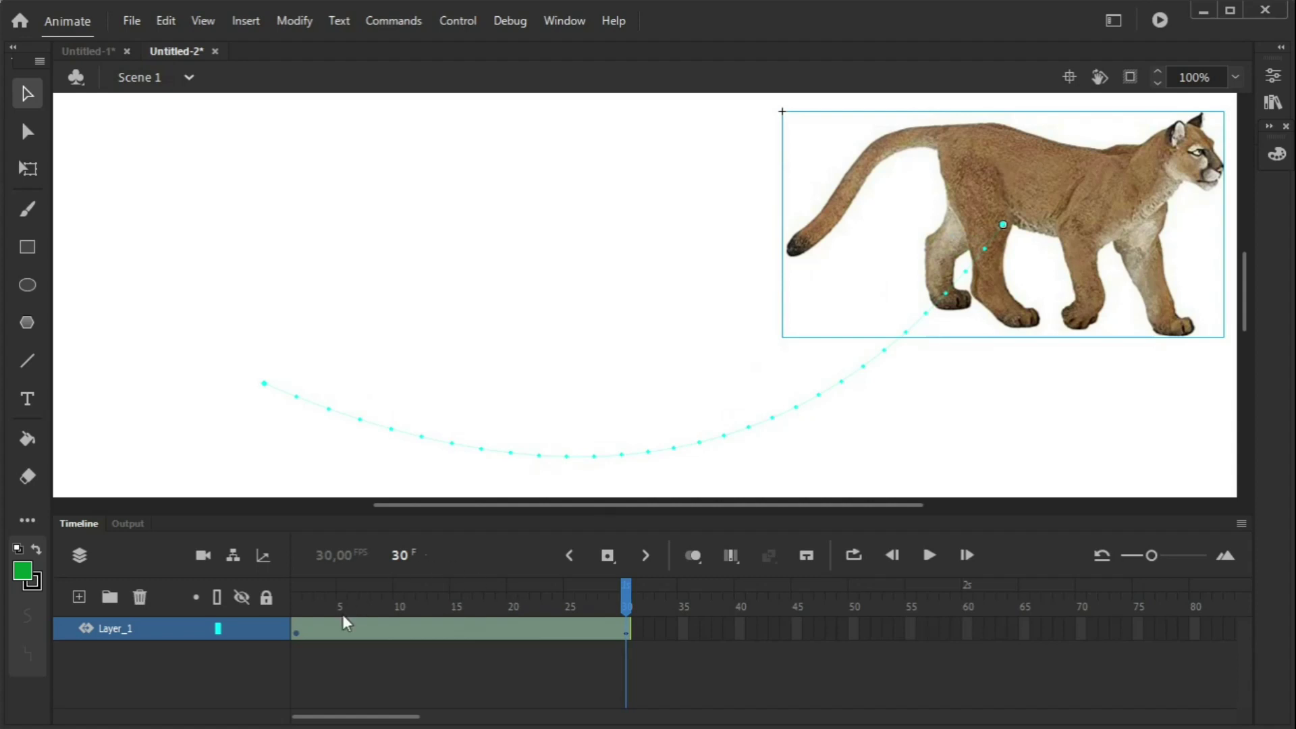
click(298, 604)
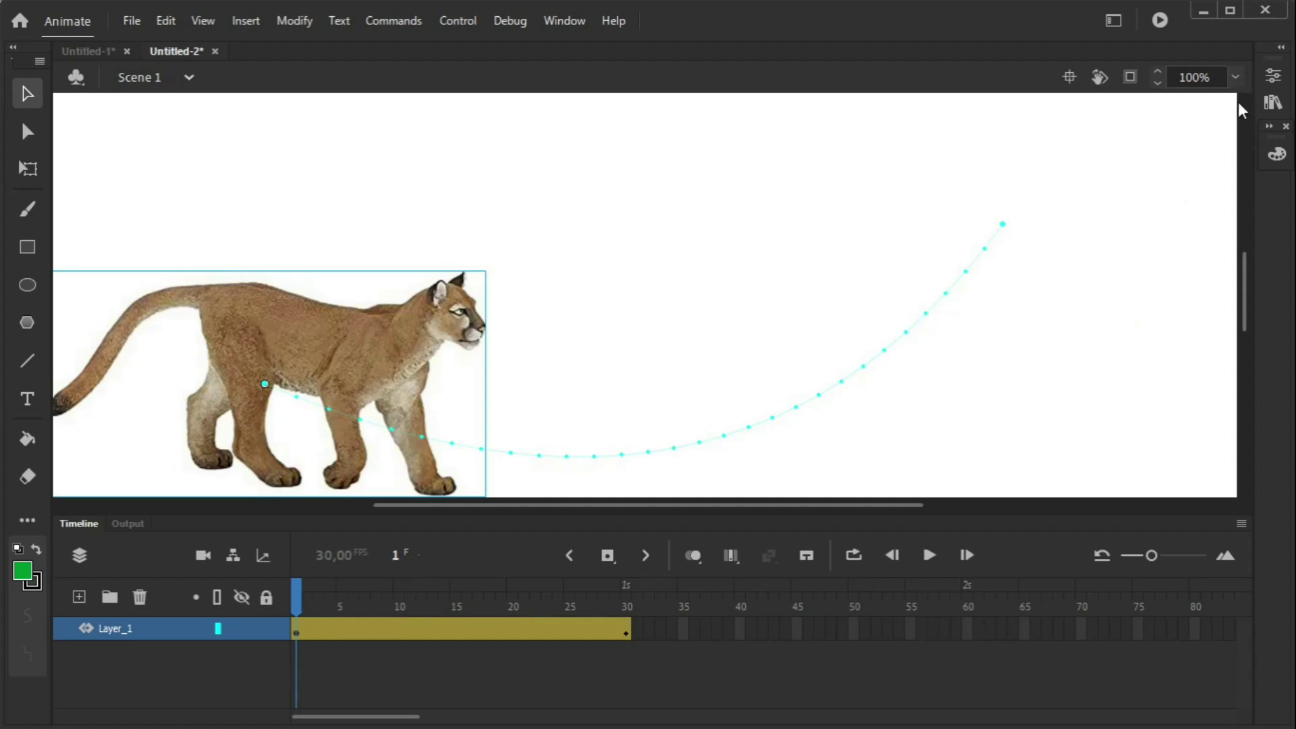
- Apply an Alpha colour effect making the cougar invisible (0%) at frame 1
click(1274, 76)
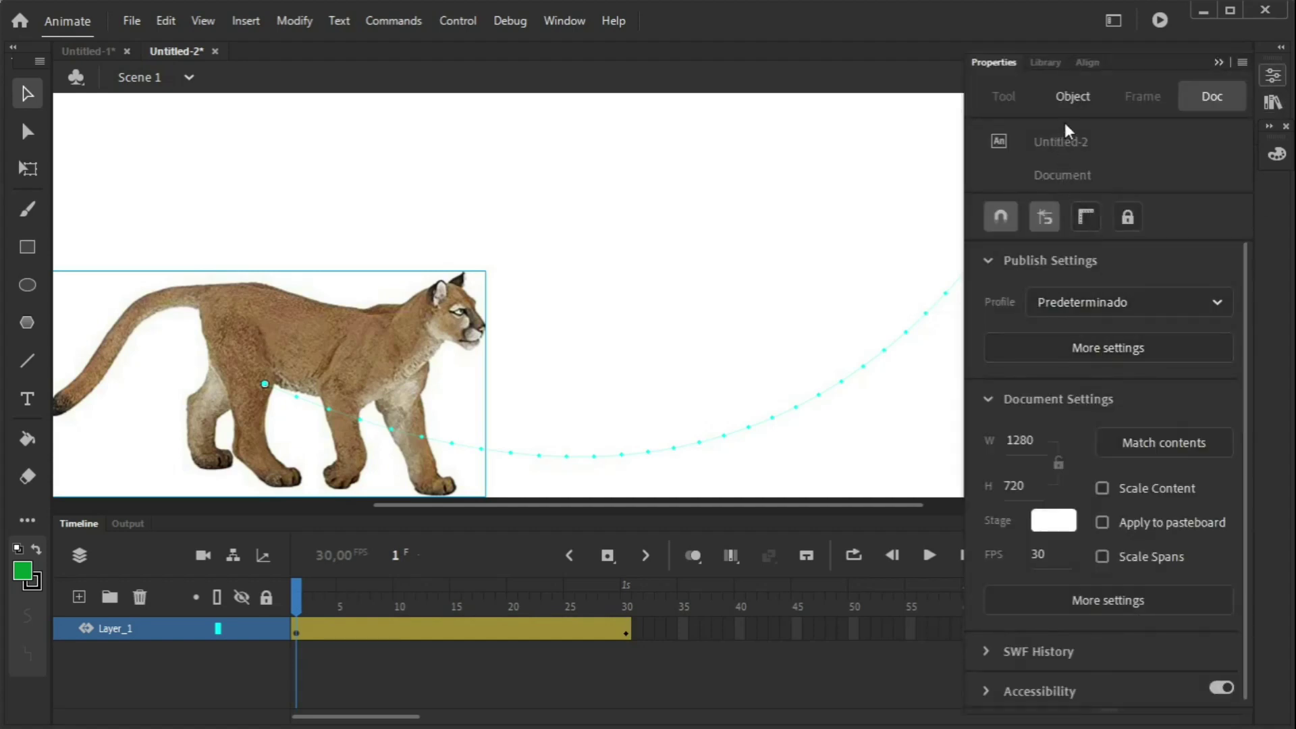
click(1070, 97)
click(1206, 492)
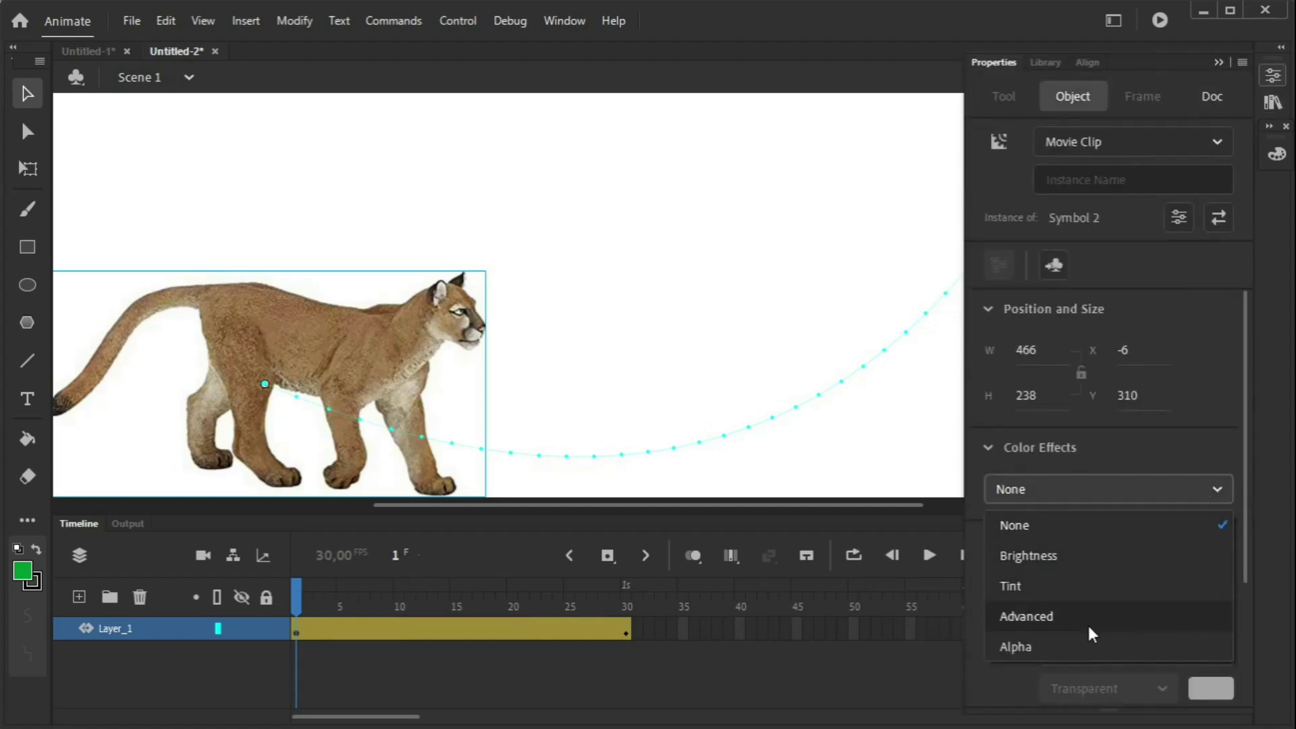
click(1083, 642)
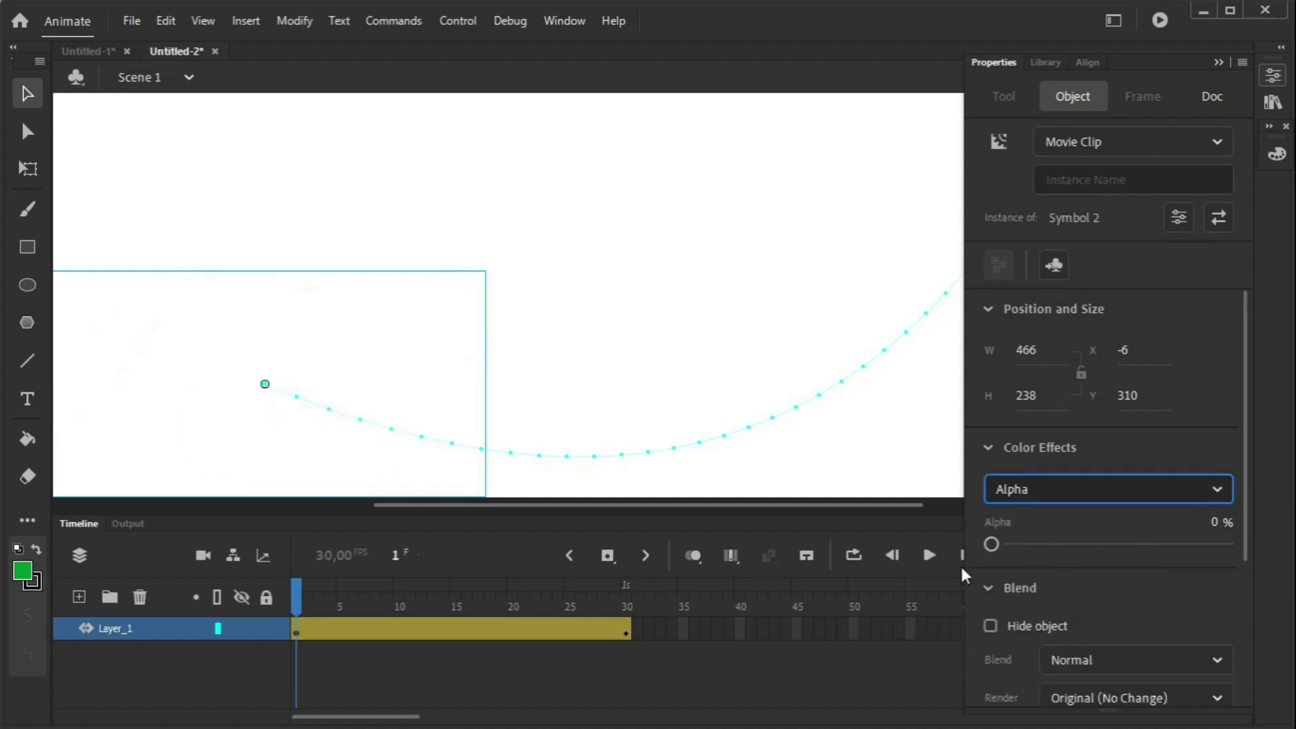
- Set the cougar's alpha to 50% at frame 15 and 100% at frame 30
click(457, 626)
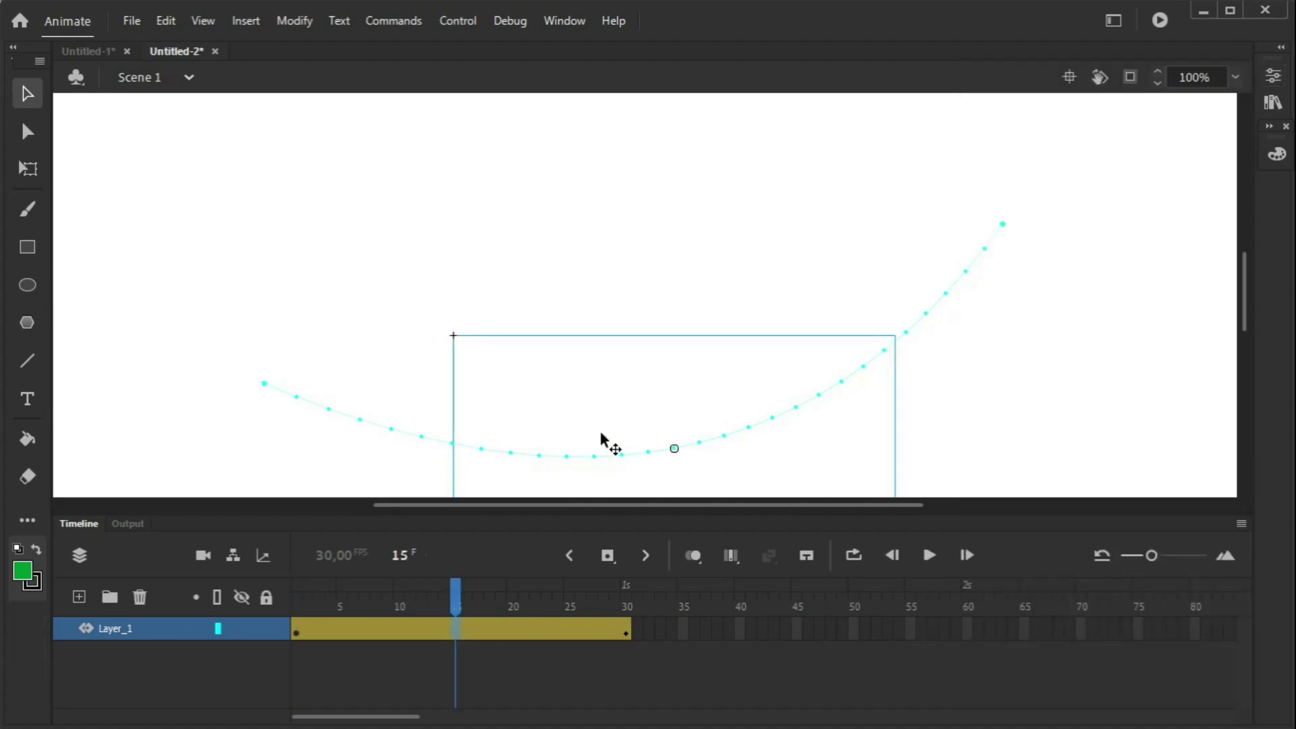
click(1273, 76)
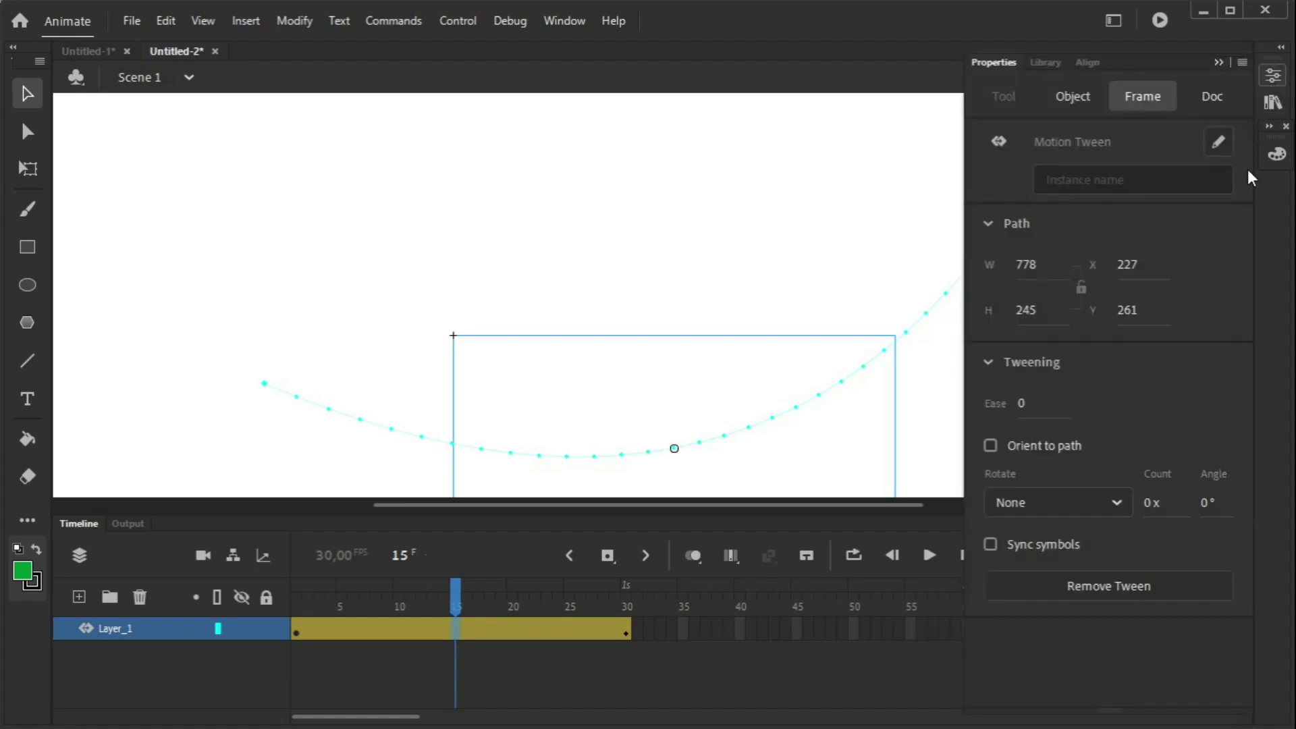
click(1073, 96)
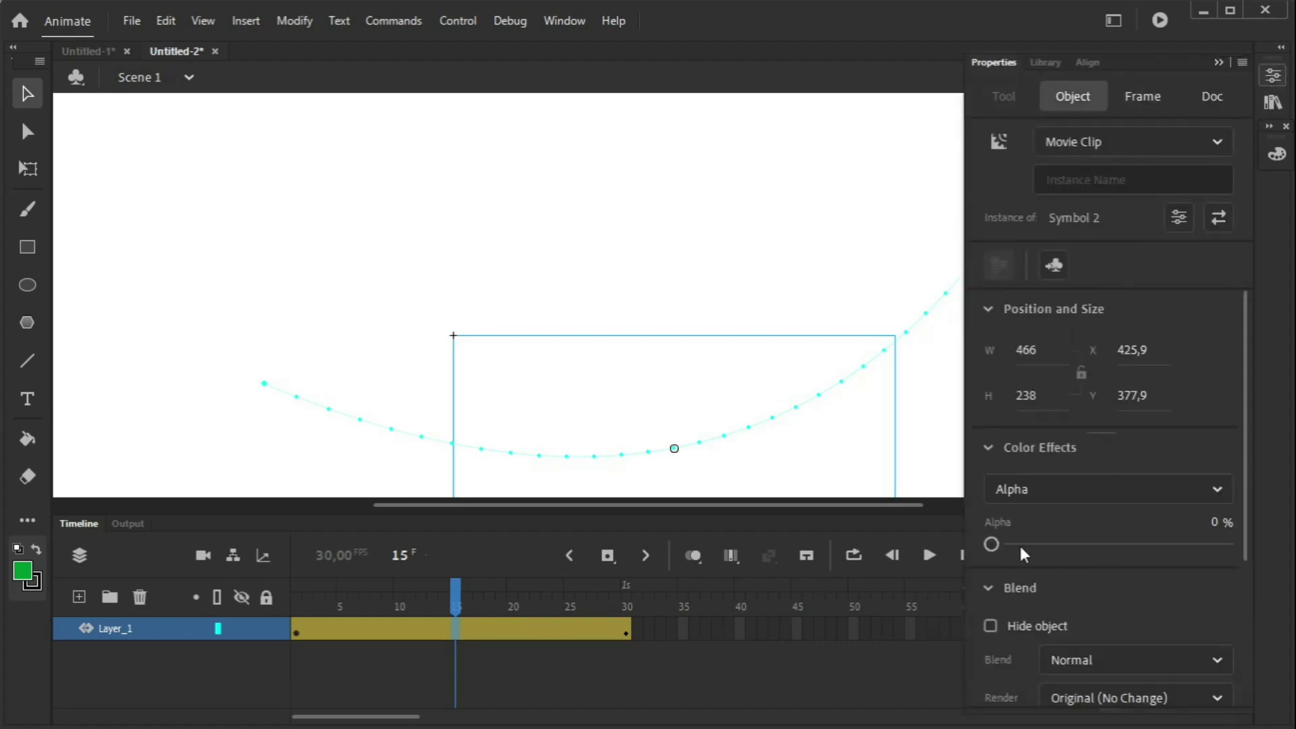
drag(1030, 544, 1114, 541)
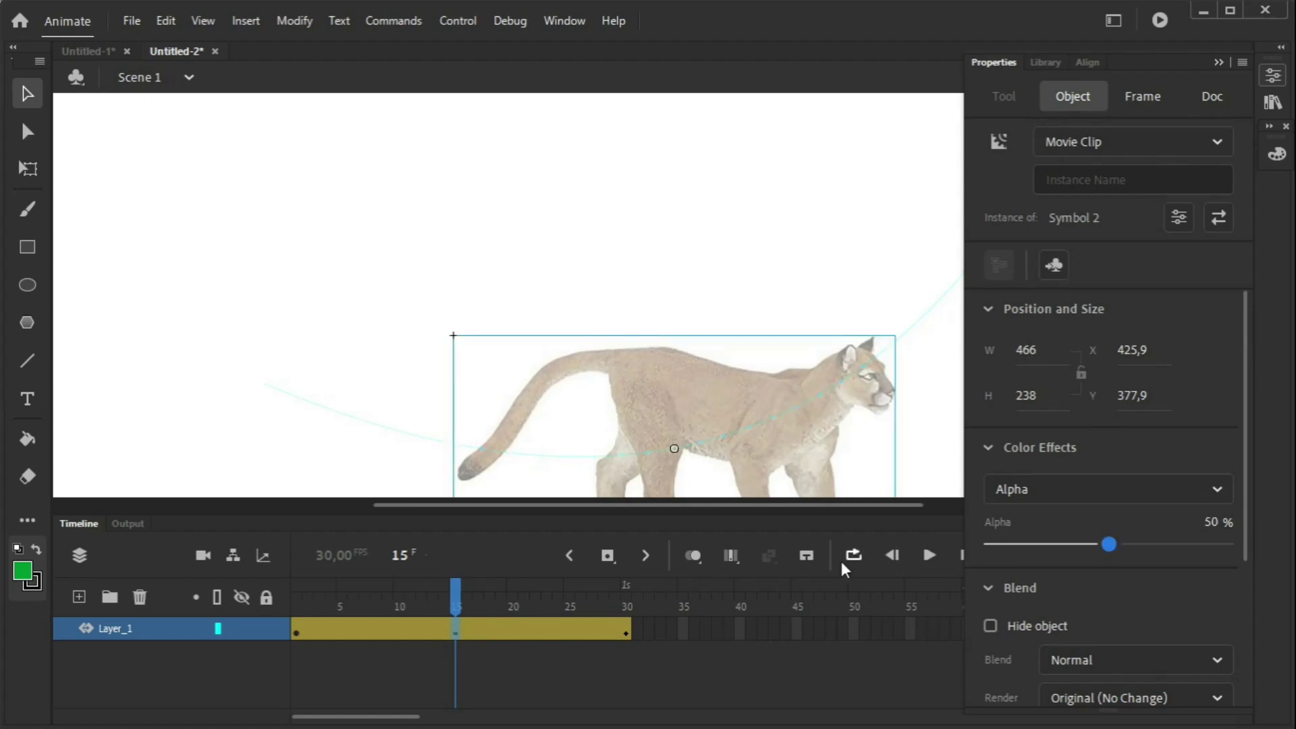
click(629, 603)
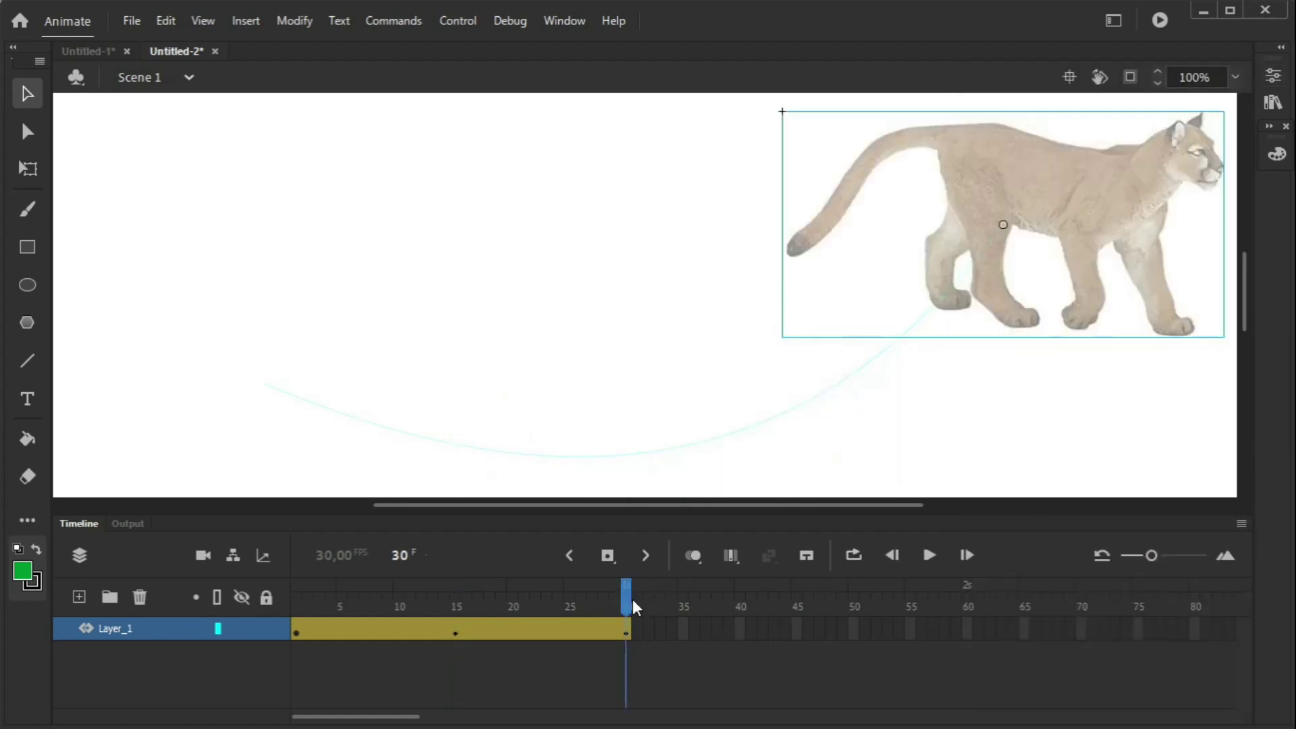
click(1274, 77)
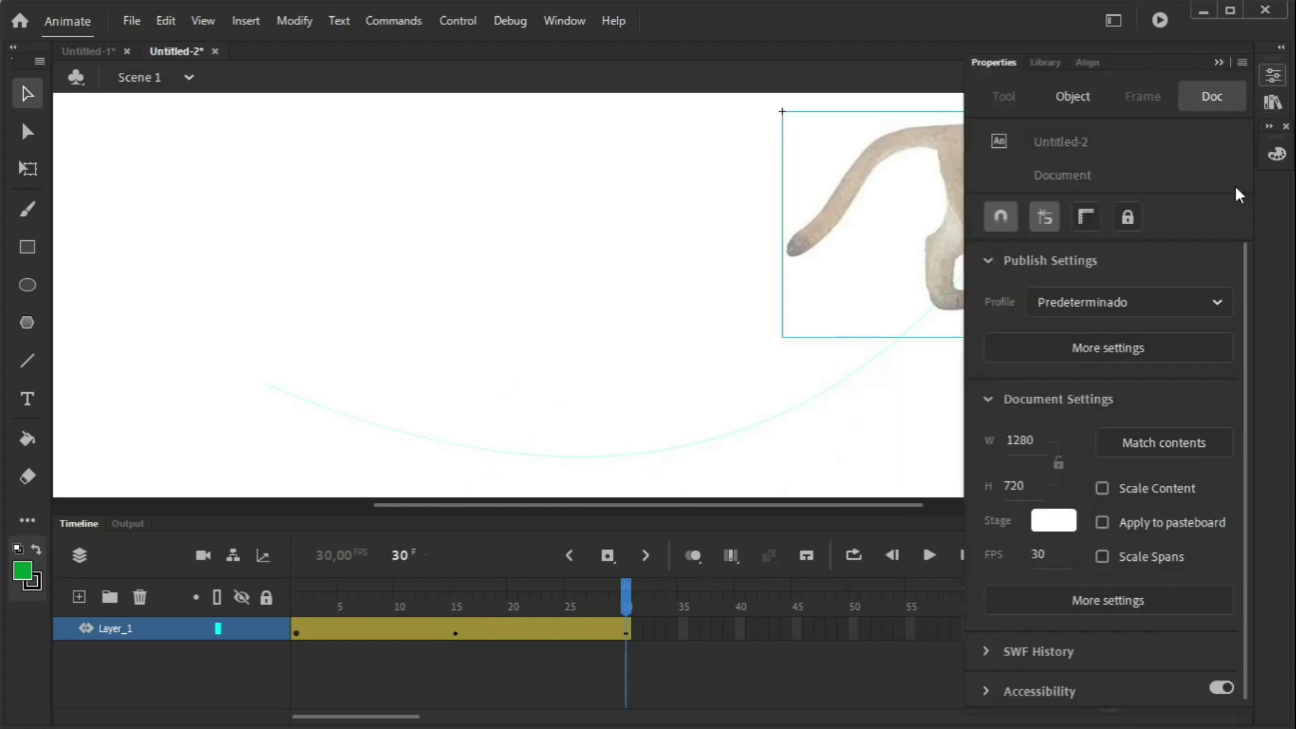
click(1078, 96)
drag(1120, 551, 1238, 540)
click(1276, 79)
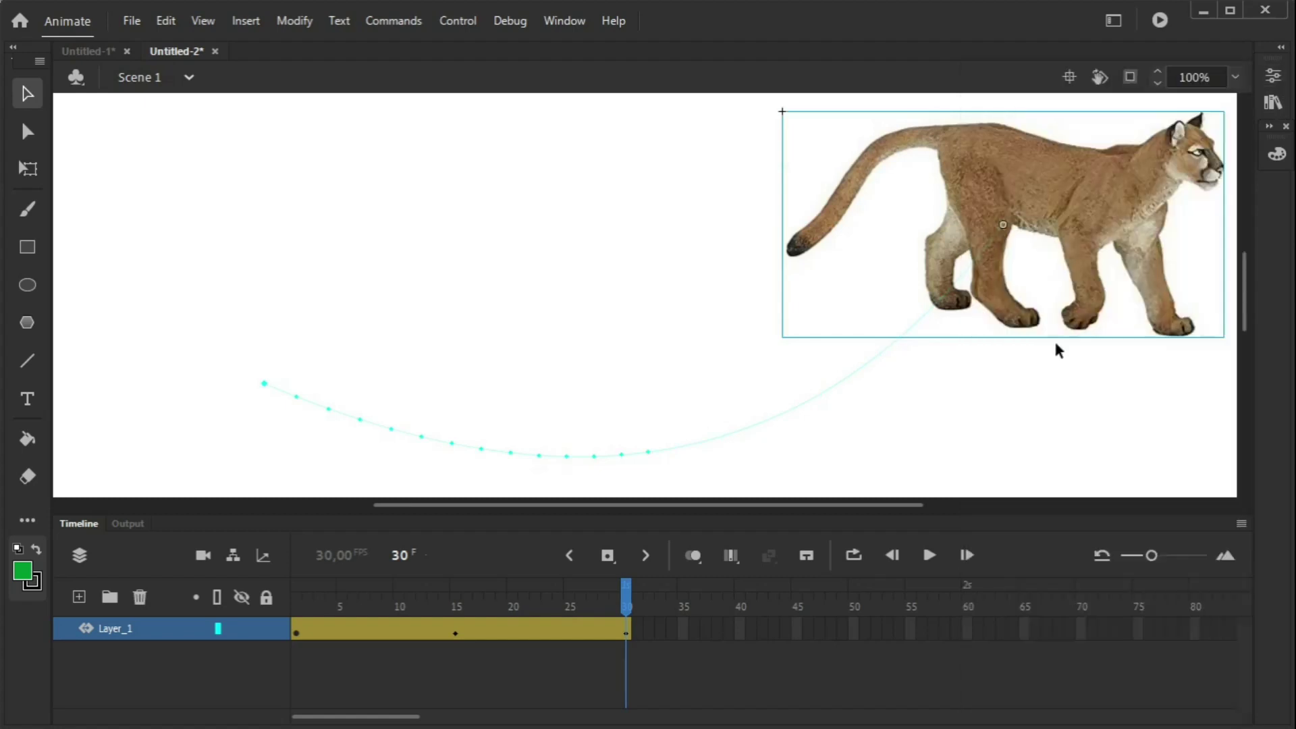
click(296, 597)
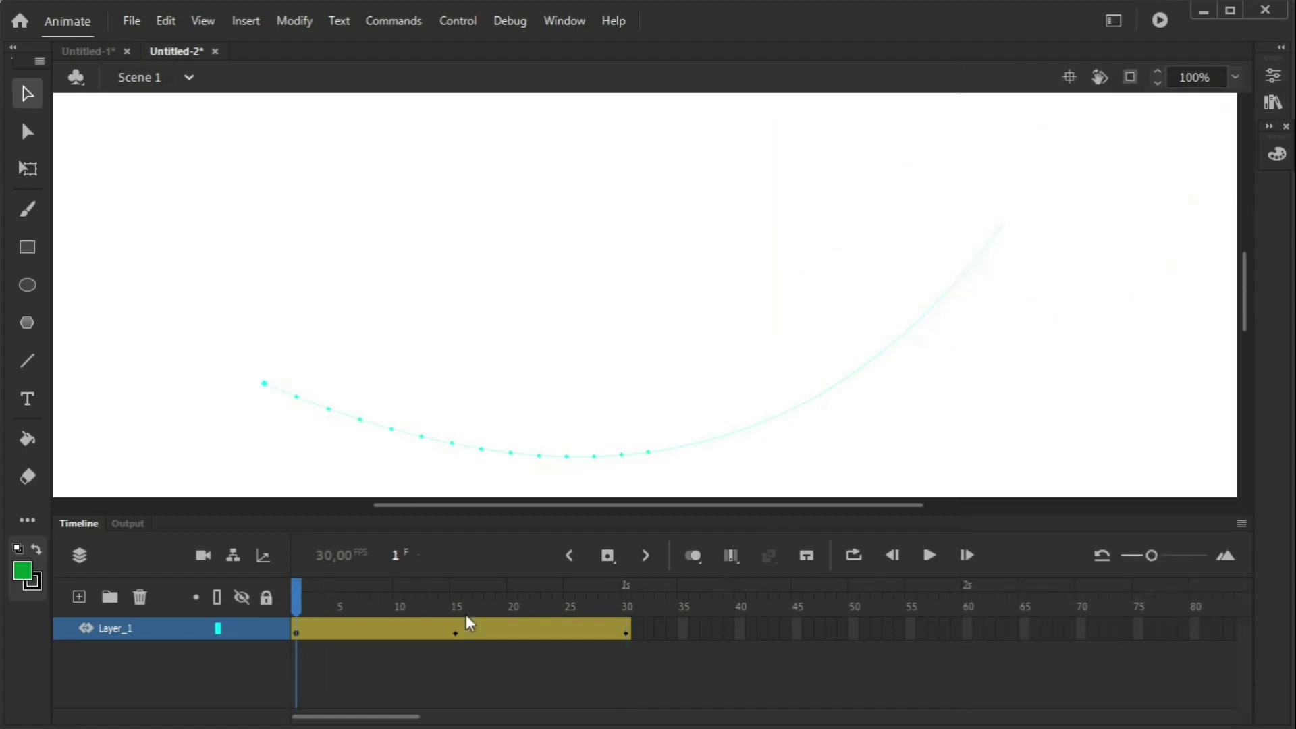
click(930, 556)
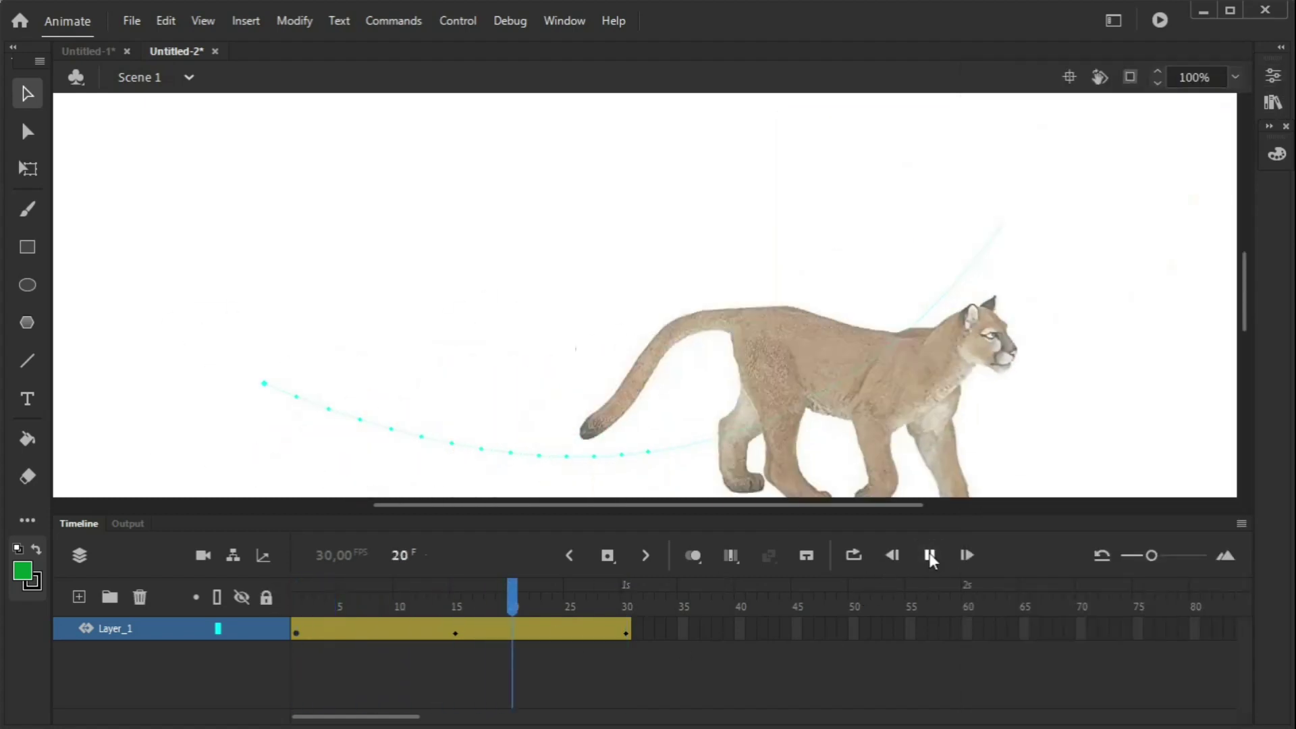